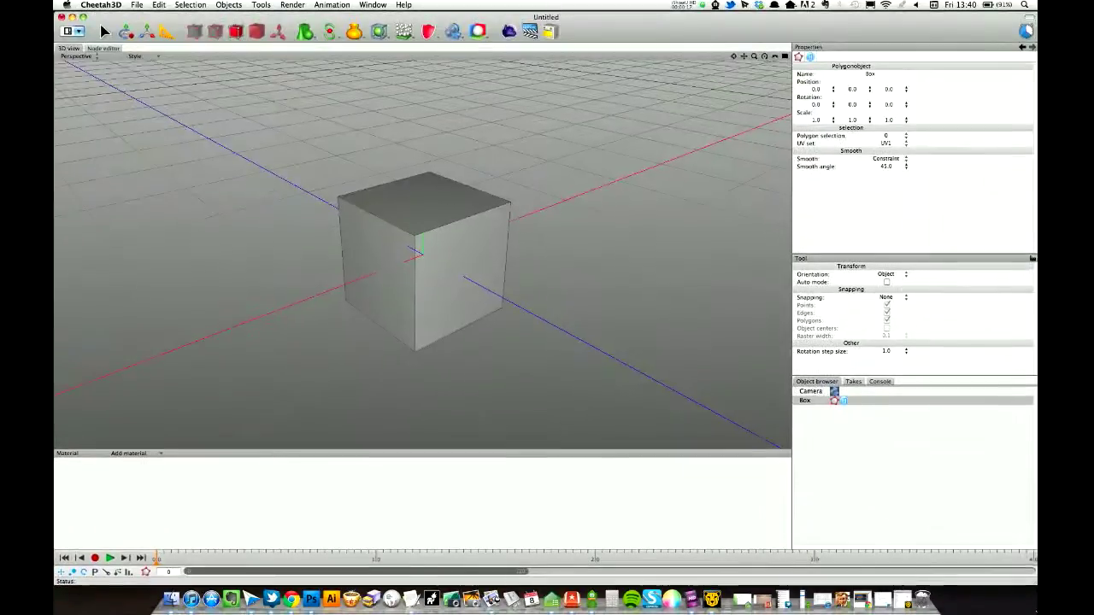
Step: Examine the keyboard shortcut assignments in the application preferences, from the selection modes down to the object commands
{"action": "middle_click_drag", "start_coordinate": [610, 334], "coordinate": [564, 240]}
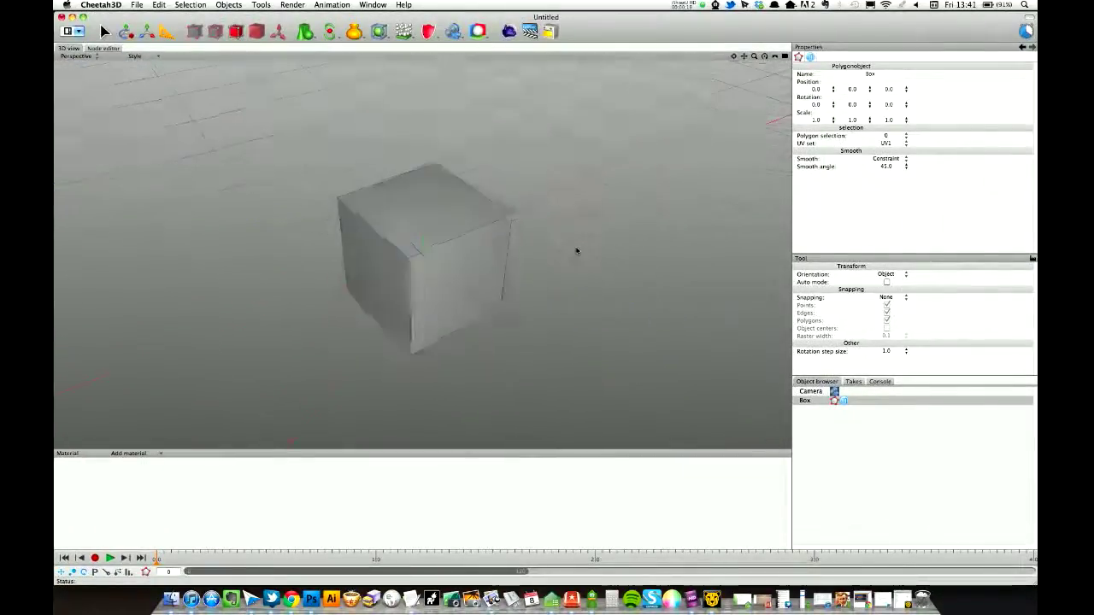
{"action": "left_click", "coordinate": [101, 5]}
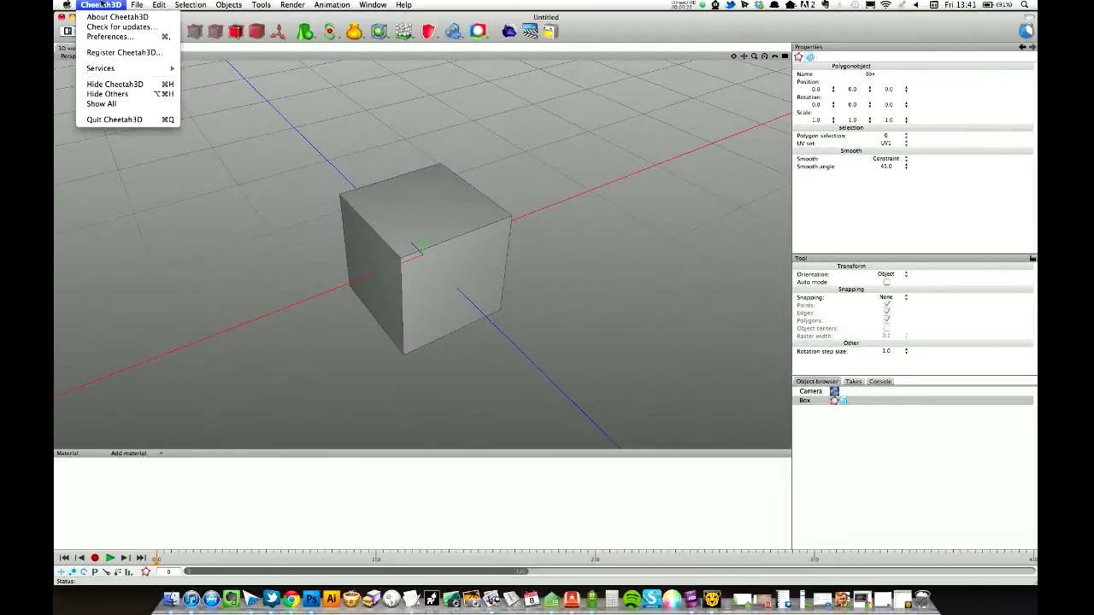
{"action": "left_click", "coordinate": [104, 37]}
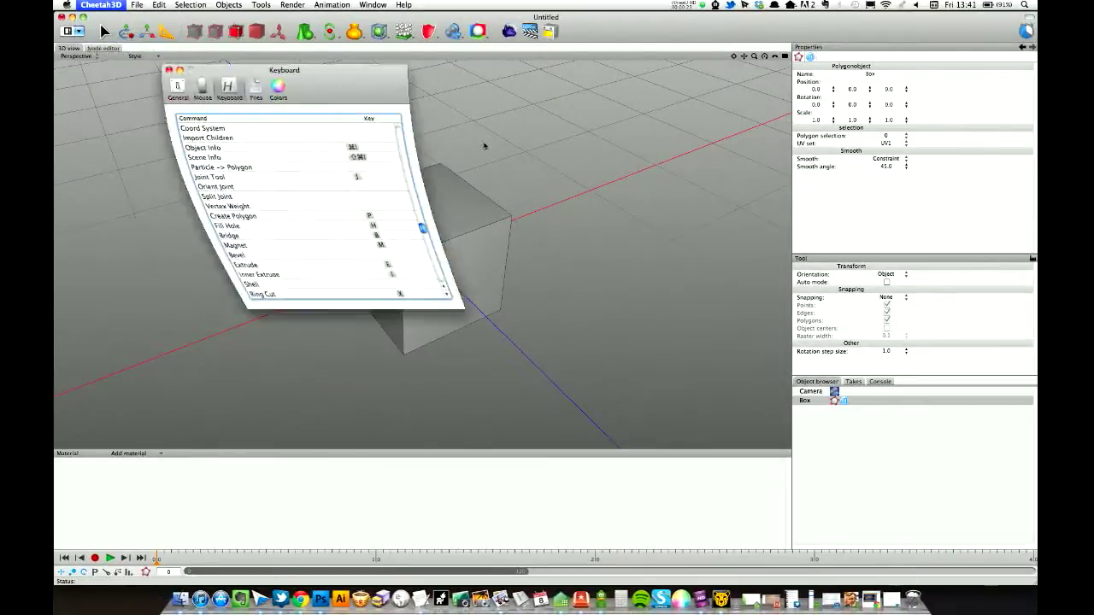
{"action": "scroll", "coordinate": [359, 195], "scroll_direction": "up", "scroll_amount": 10}
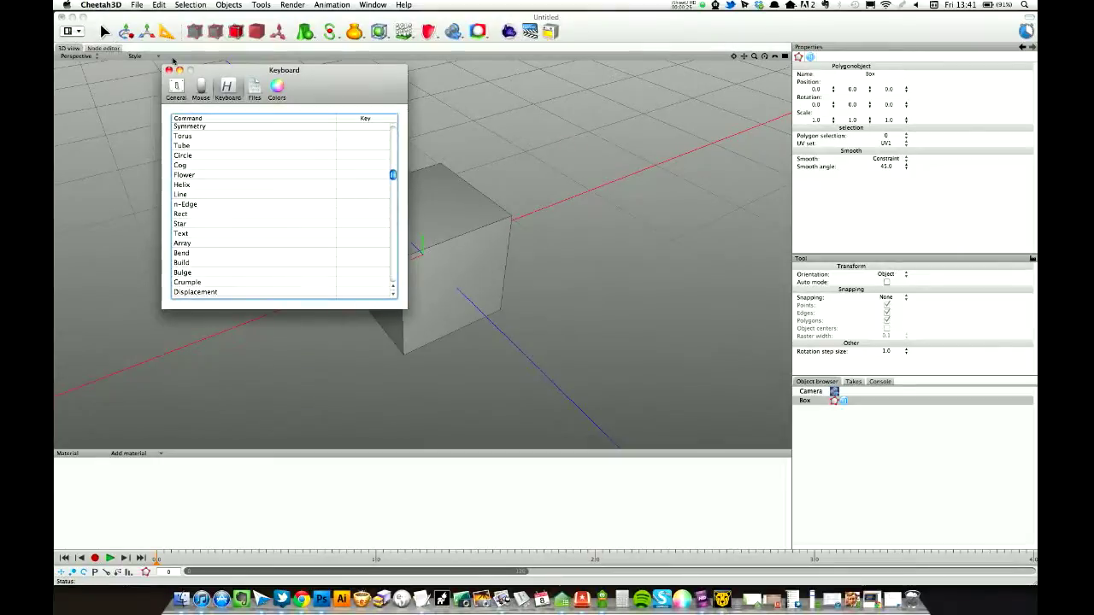
{"action": "left_click", "coordinate": [176, 89]}
{"action": "left_click", "coordinate": [227, 89]}
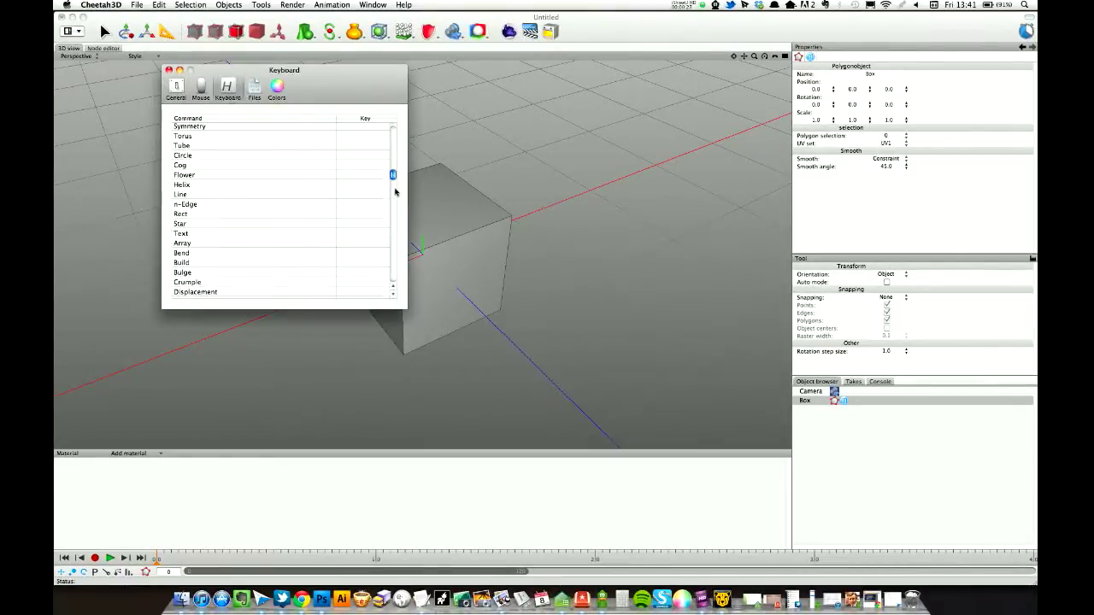
{"action": "scroll", "coordinate": [395, 192], "scroll_direction": "up", "scroll_amount": 15}
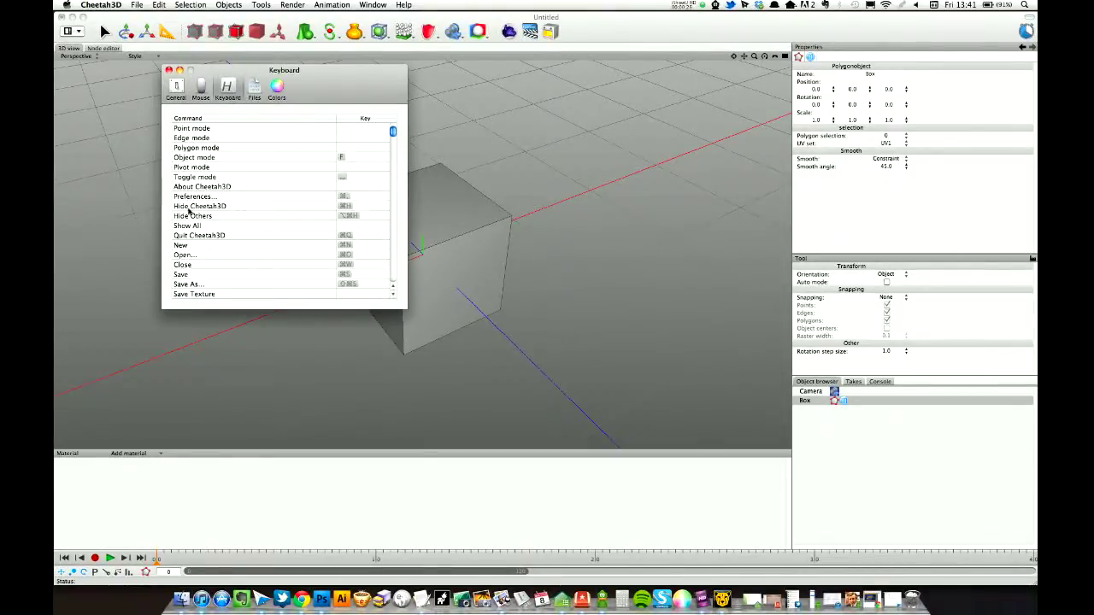
{"action": "left_click", "coordinate": [245, 147]}
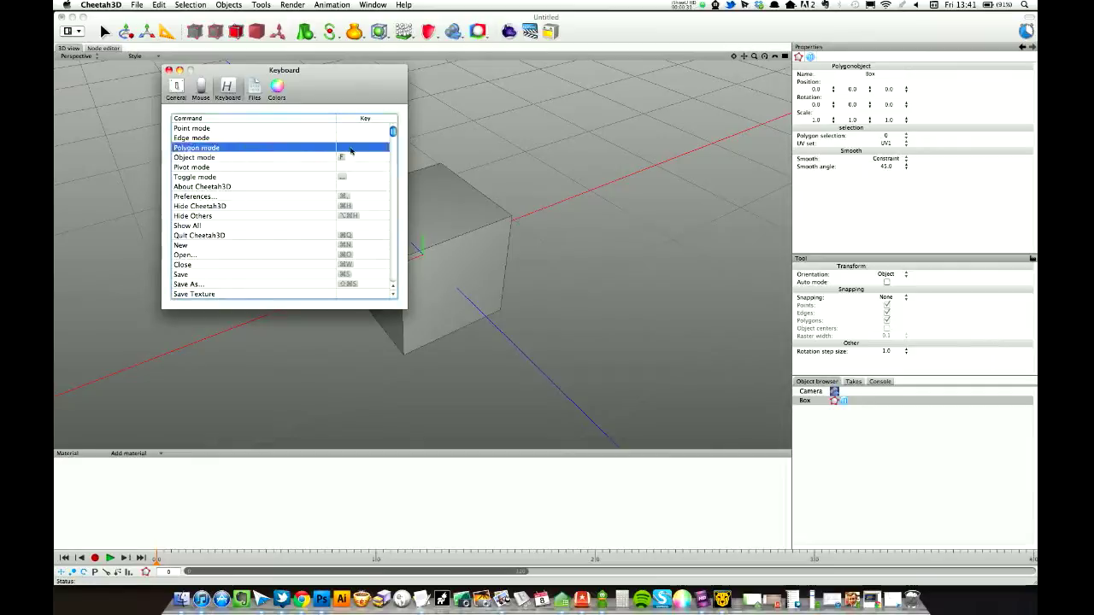
{"action": "scroll", "coordinate": [302, 176], "scroll_direction": "down", "scroll_amount": 15}
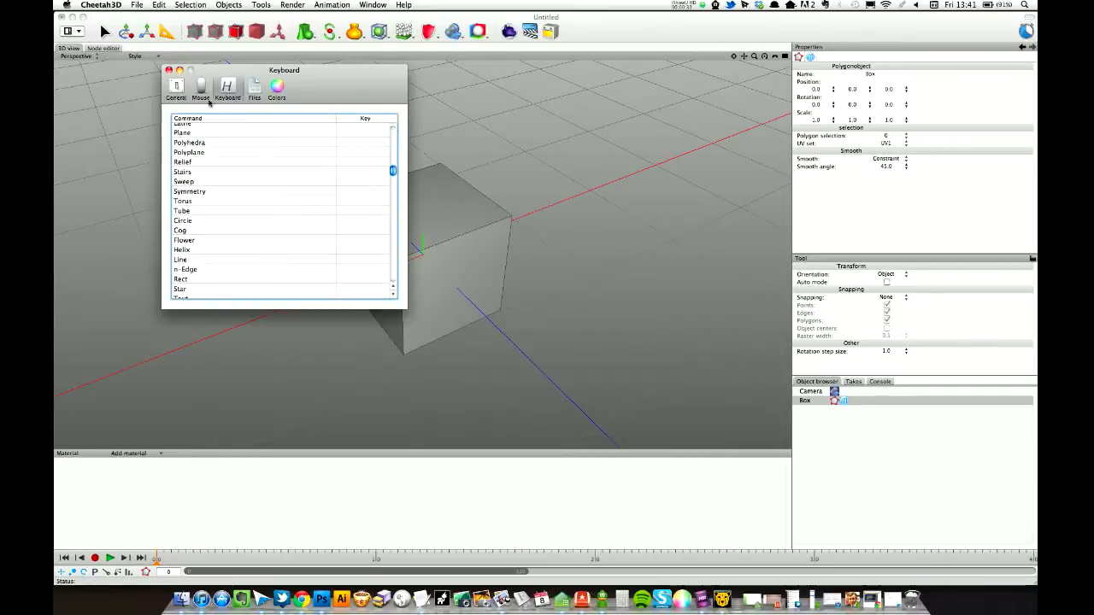
{"action": "left_click", "coordinate": [169, 72]}
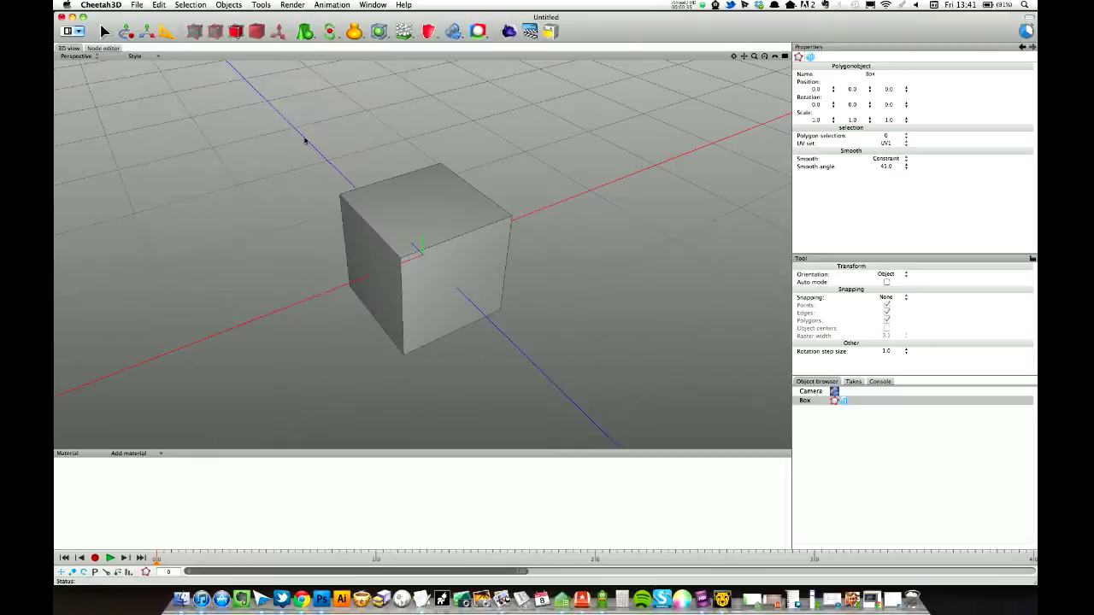
Step: View the box in the orthographic views, including bottom, front, top and left, and return to the perspective view
{"action": "left_click_drag", "start_coordinate": [305, 139], "coordinate": [310, 125], "text": "alt"}
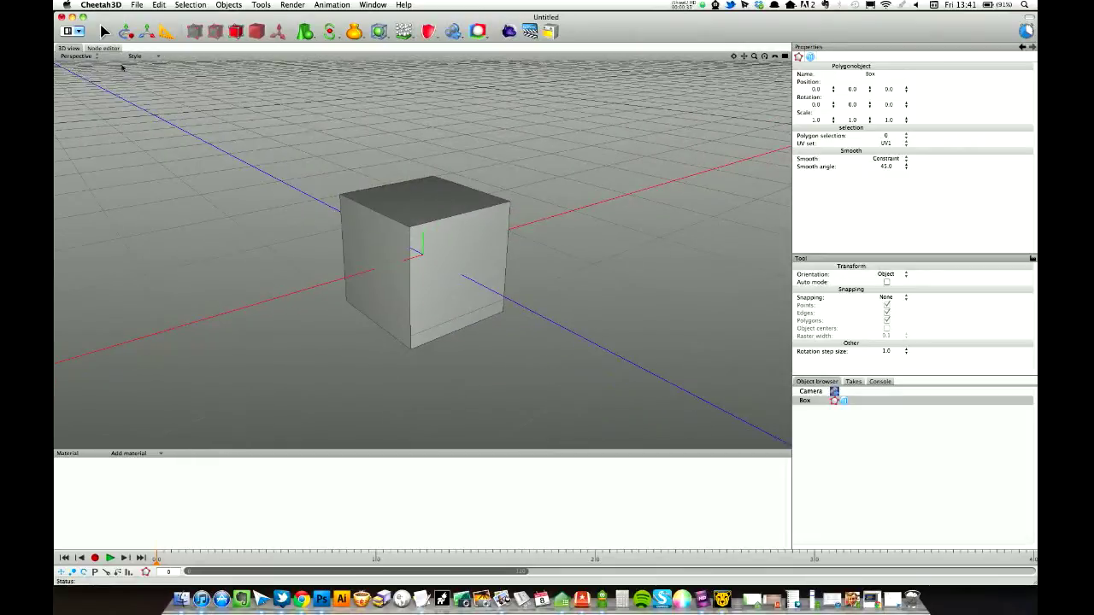
{"action": "key", "text": "1"}
{"action": "key", "text": "2"}
{"action": "key", "text": "3"}
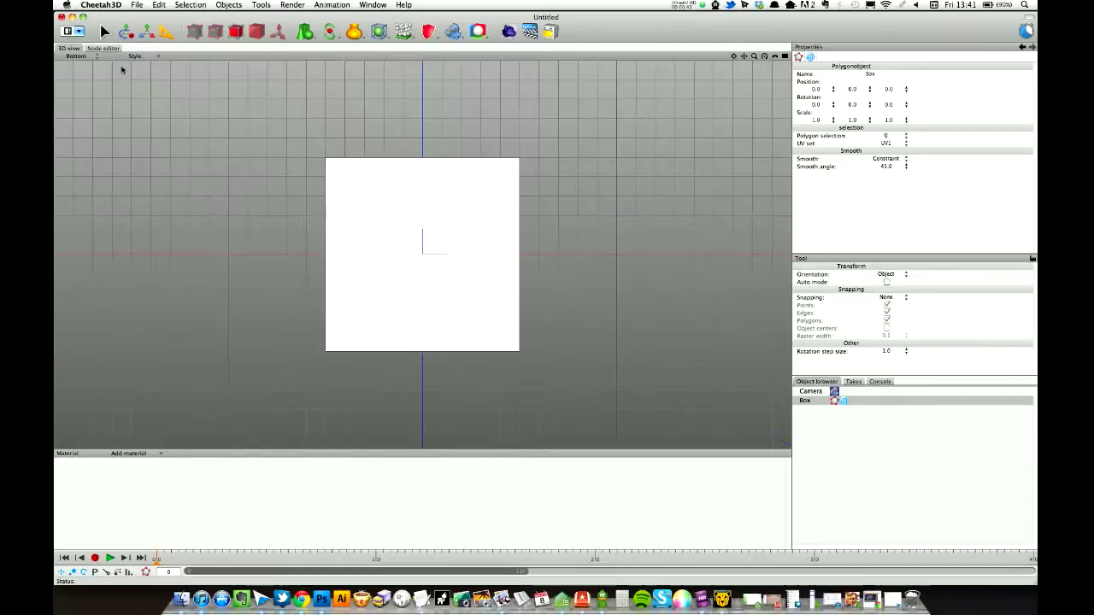
{"action": "key", "text": "ctrl+1"}
{"action": "key", "text": "ctrl+3"}
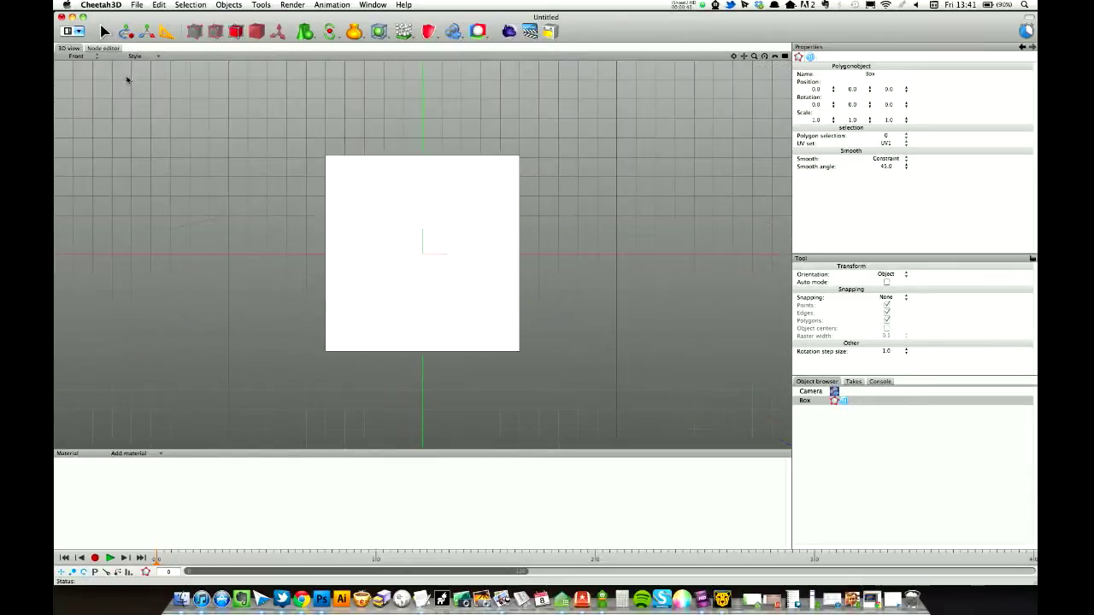
{"action": "key", "text": "6"}
{"action": "key", "text": "8"}
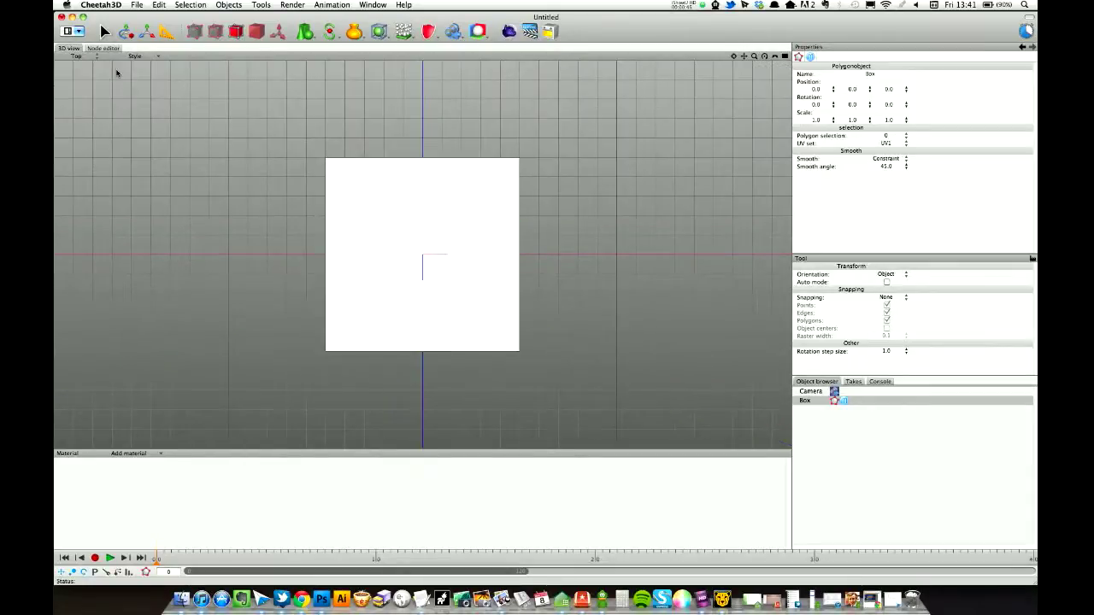
{"action": "key", "text": "5"}
{"action": "key", "text": "ctrl+4"}
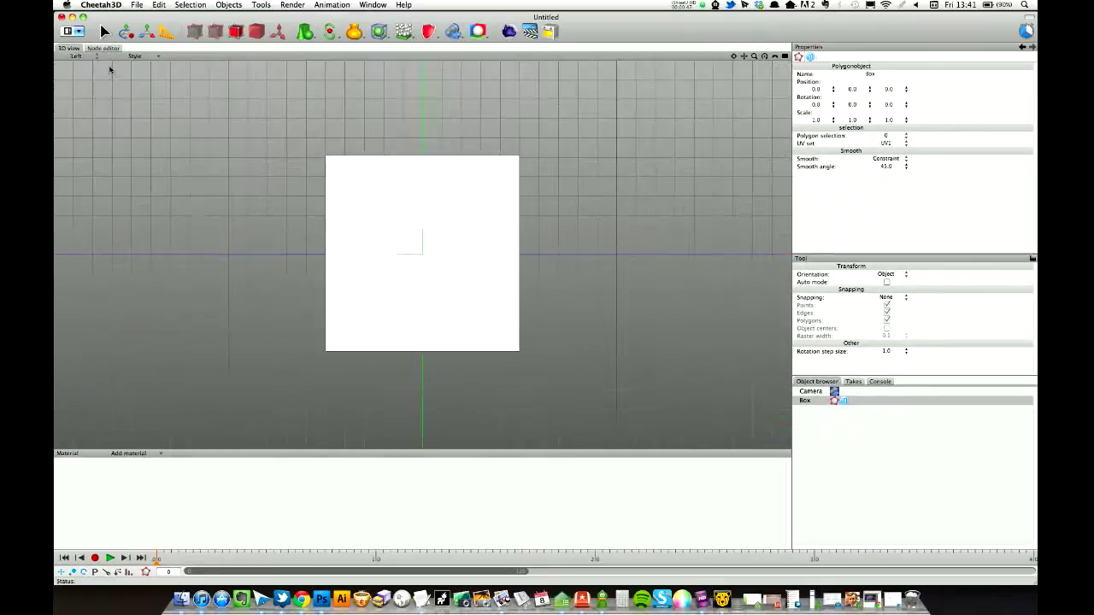
{"action": "key", "text": "ctrl+7"}
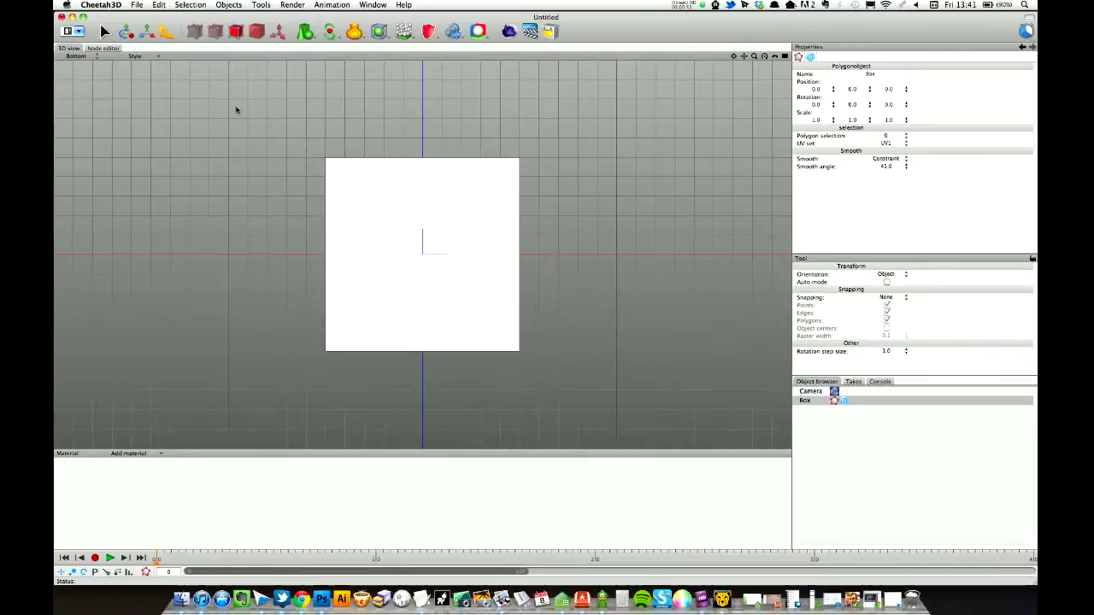
{"action": "key", "text": "ctrl+1"}
{"action": "scroll", "coordinate": [366, 182], "scroll_direction": "left", "scroll_amount": 10}
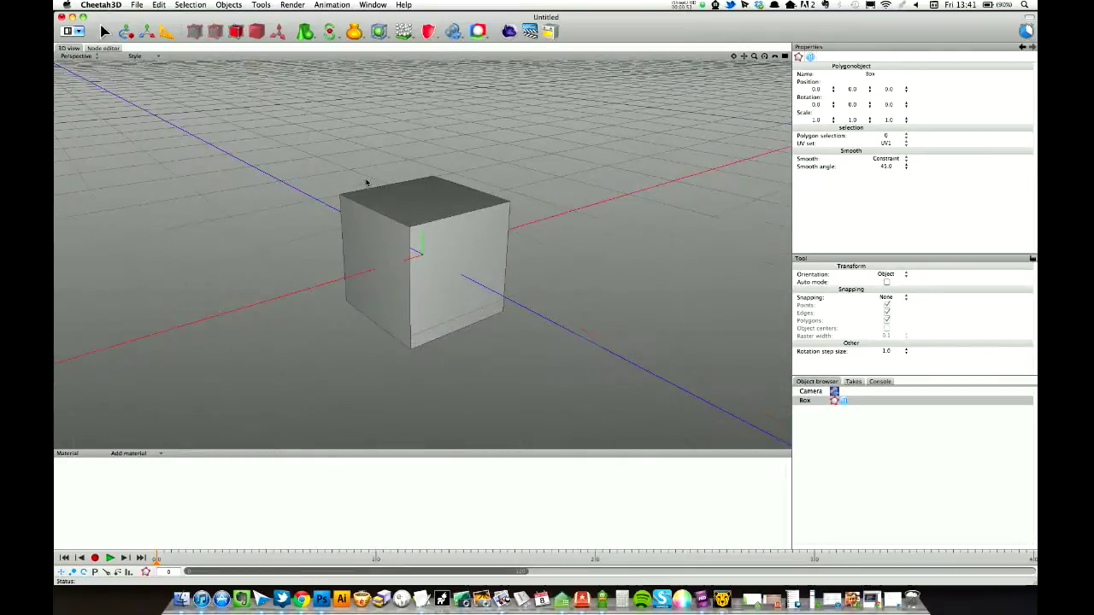
Step: Compare the box in the perspective and camera views, ending in the camera view
{"action": "scroll", "coordinate": [399, 202], "scroll_direction": "left", "scroll_amount": 5}
{"action": "key", "text": "ctrl+8"}
{"action": "key", "text": "ctrl+1"}
{"action": "key", "text": "ctrl+8"}
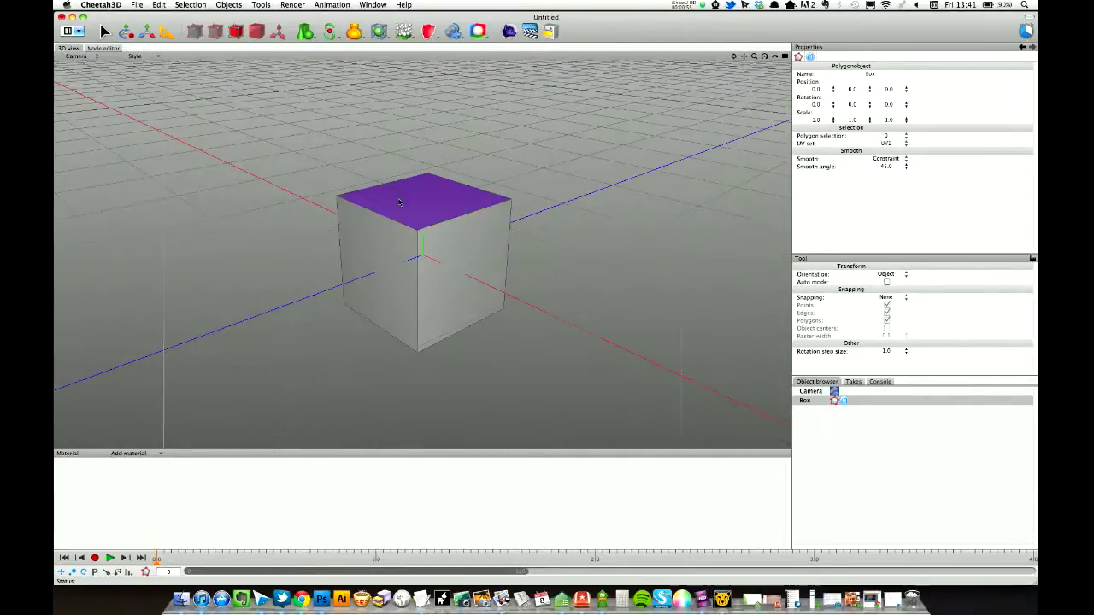
{"action": "key", "text": "ctrl+1"}
{"action": "key", "text": "ctrl+8"}
{"action": "scroll", "coordinate": [321, 170], "scroll_direction": "up", "scroll_amount": 4}
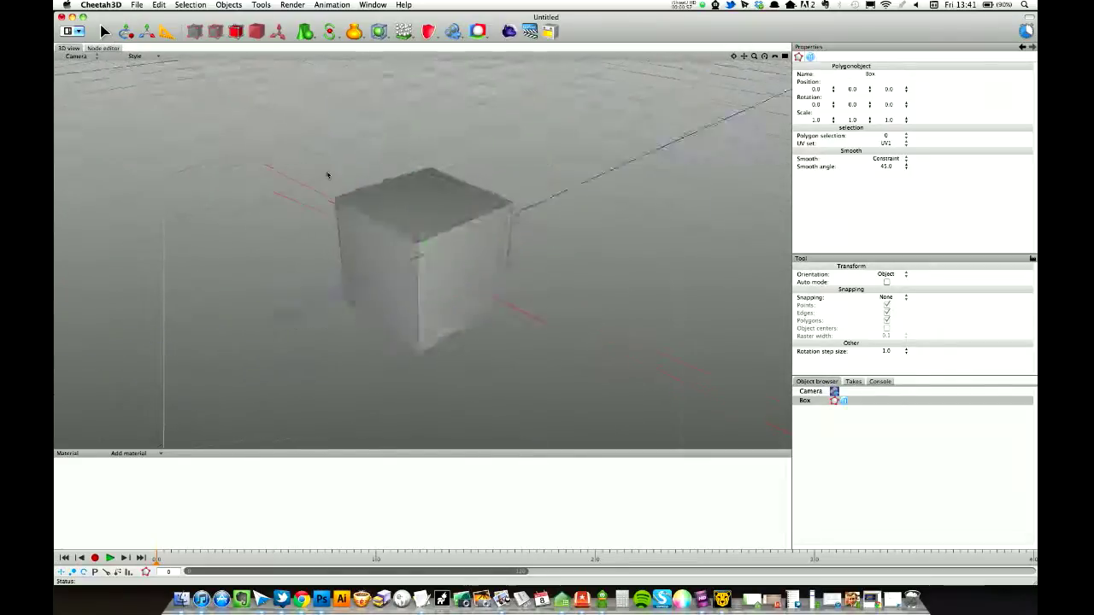
{"action": "scroll", "coordinate": [317, 172], "scroll_direction": "left", "scroll_amount": 5}
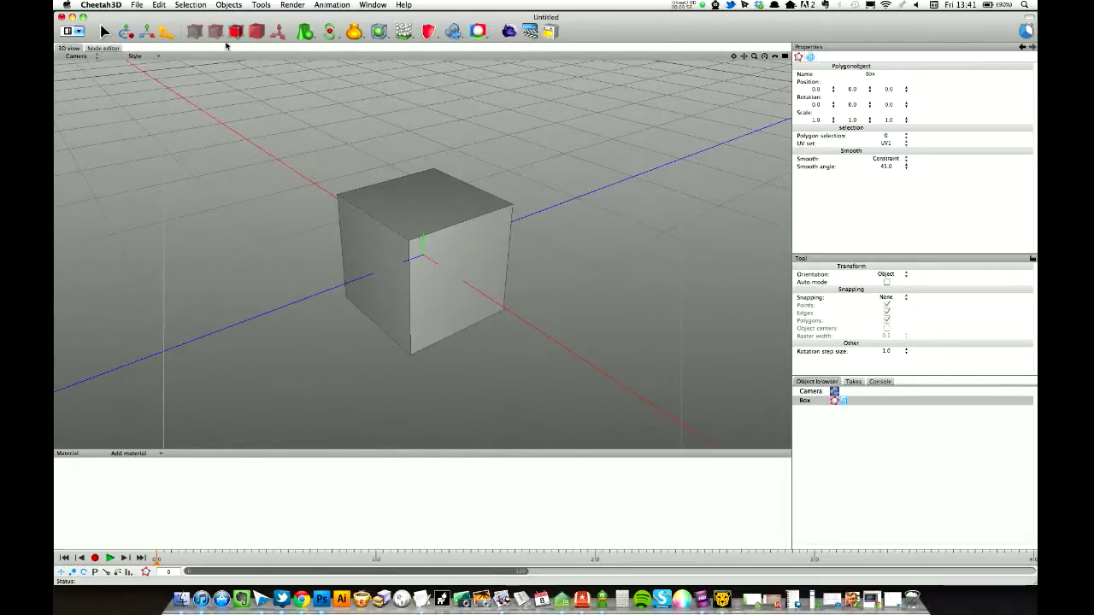
Step: Cycle the box through point, edge, polygon and object modes to compare what can be selected in each, ending in object mode
{"action": "key", "text": "Tab"}
{"action": "key", "text": "Tab"}
{"action": "key", "text": "Tab"}
{"action": "key", "text": "Tab"}
{"action": "left_click", "coordinate": [371, 176]}
{"action": "left_click", "coordinate": [470, 239]}
{"action": "key", "text": "Tab"}
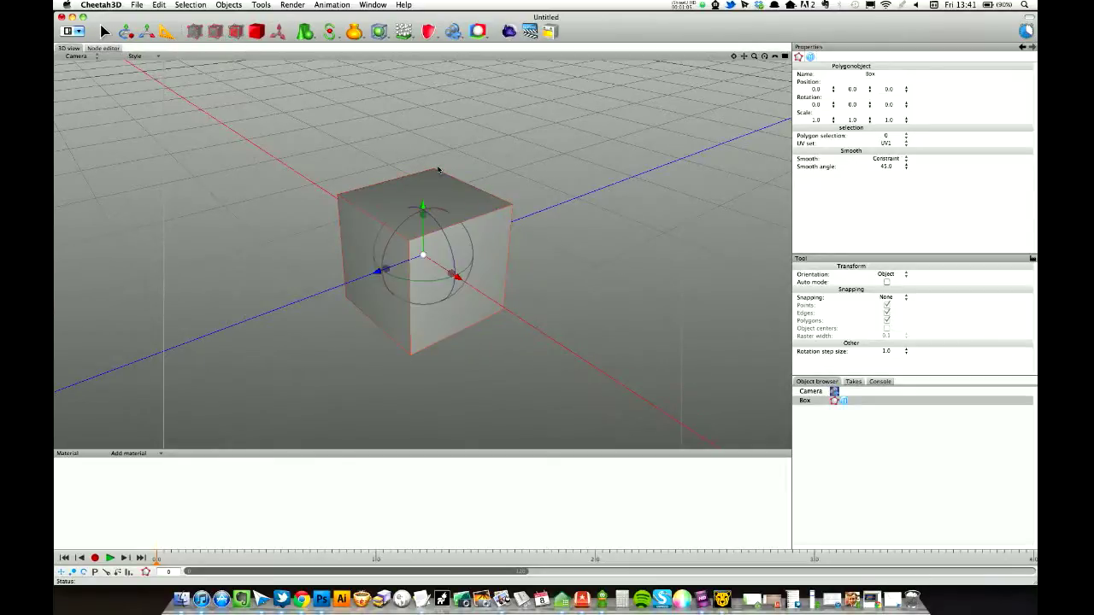
{"action": "key", "text": "Tab"}
{"action": "key", "text": "Tab"}
{"action": "key", "text": "Tab"}
{"action": "key", "text": "Tab"}
{"action": "key", "text": "Tab"}
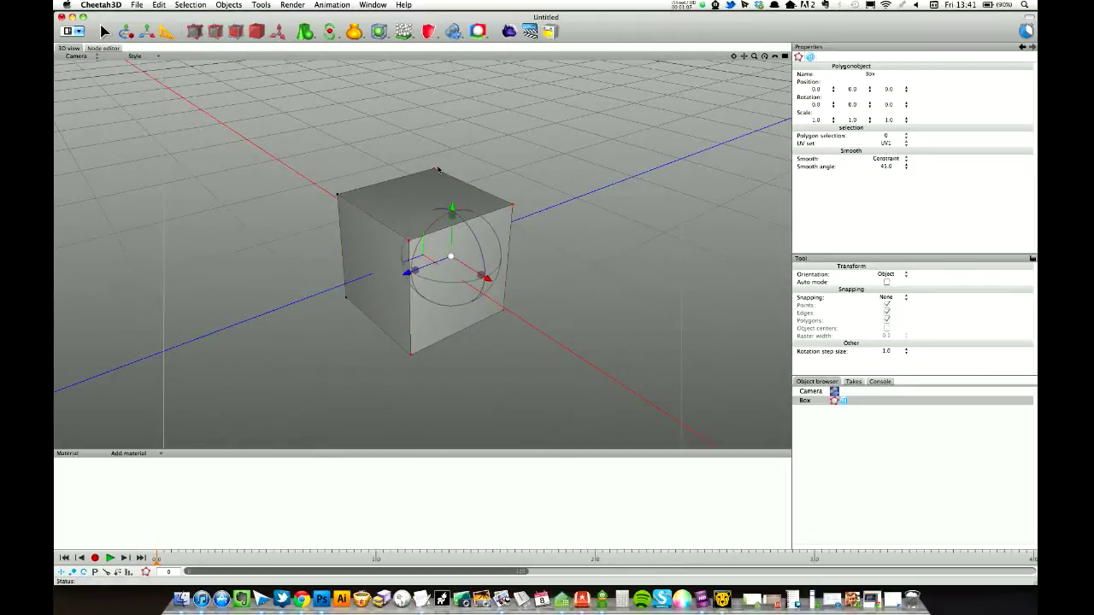
{"action": "left_click", "coordinate": [439, 170]}
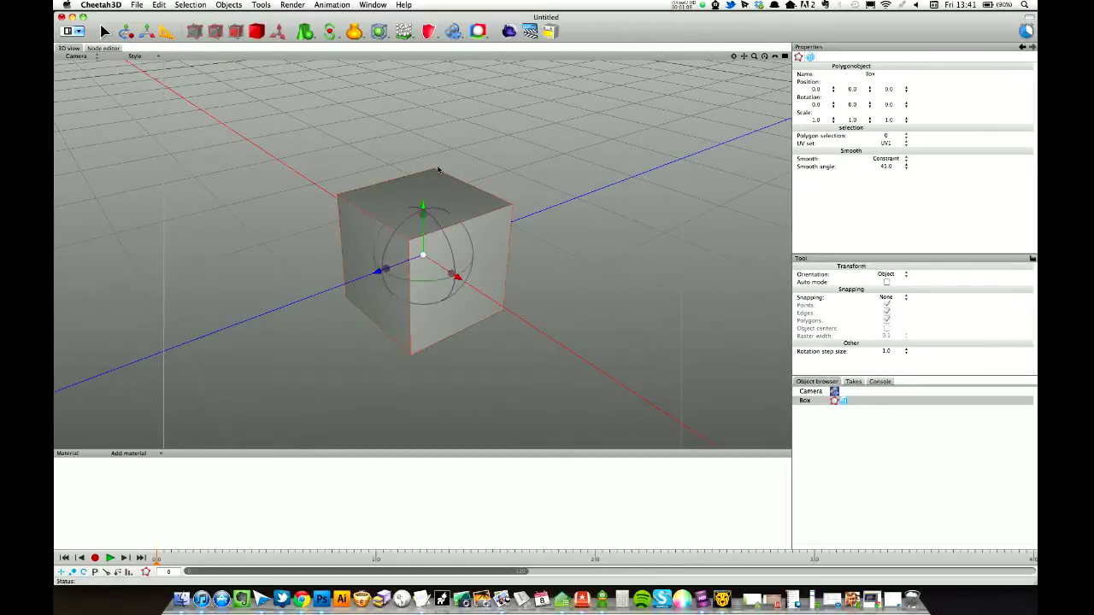
Step: Deselect the box, reselect it and switch to polygon mode
{"action": "left_click", "coordinate": [311, 106]}
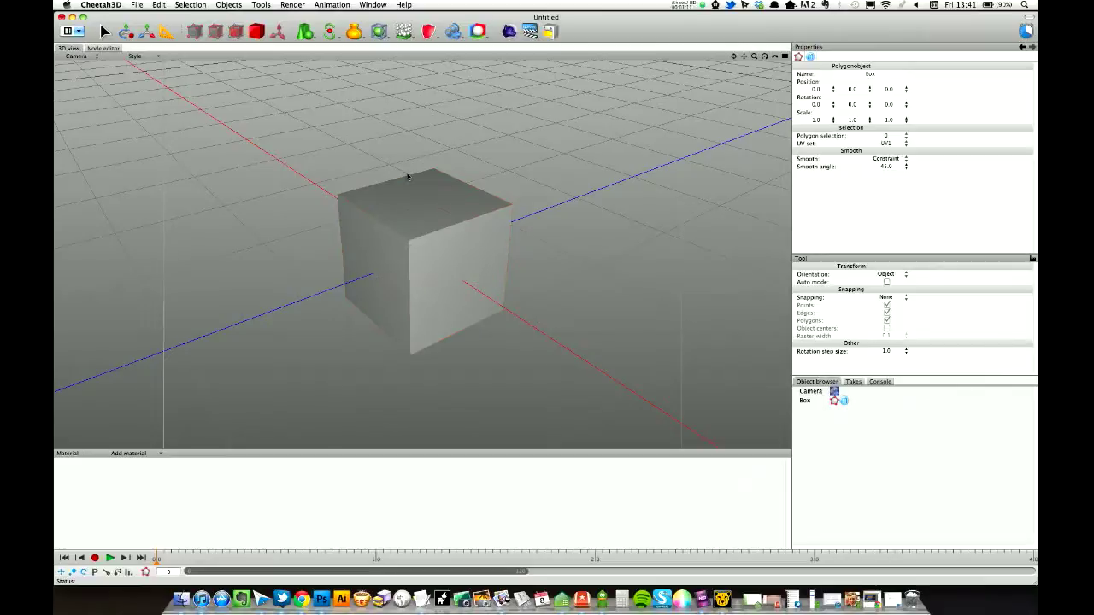
{"action": "left_click", "coordinate": [803, 400]}
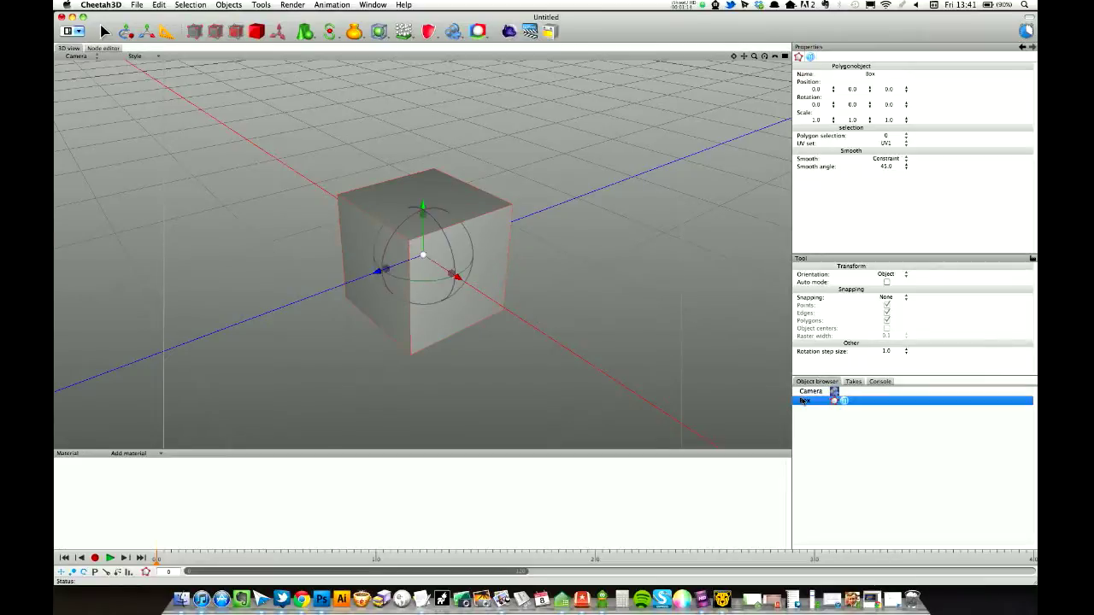
{"action": "left_click", "coordinate": [236, 31]}
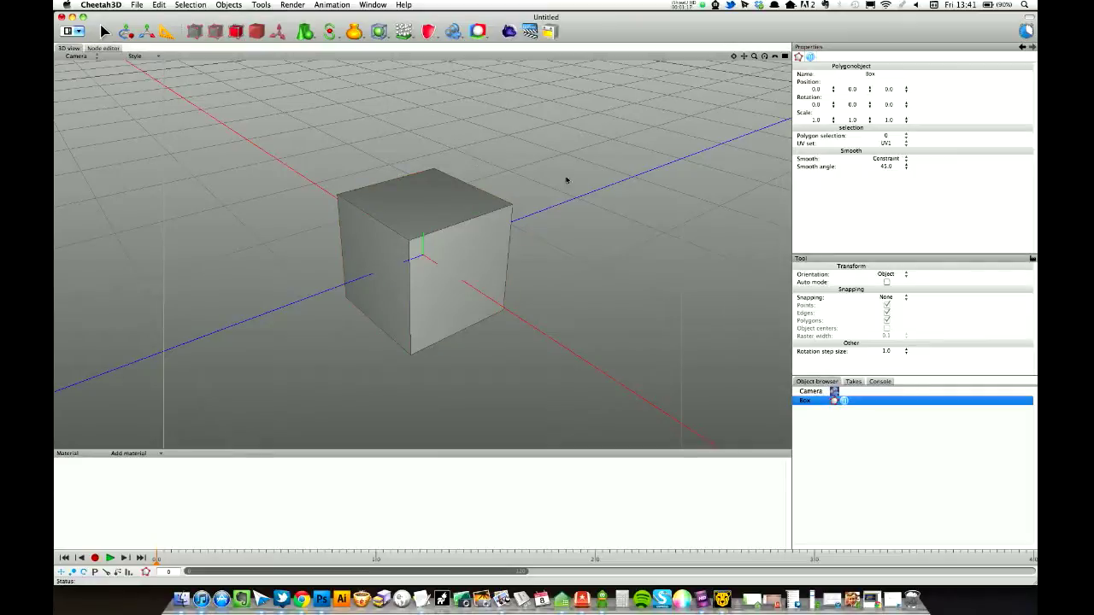
Step: Area-select the box's top face and move it slightly upward along the Y axis, then clear the selection
{"action": "left_click_drag", "start_coordinate": [578, 246], "coordinate": [381, 403]}
{"action": "left_click", "coordinate": [357, 128]}
{"action": "left_click_drag", "start_coordinate": [319, 113], "coordinate": [589, 263]}
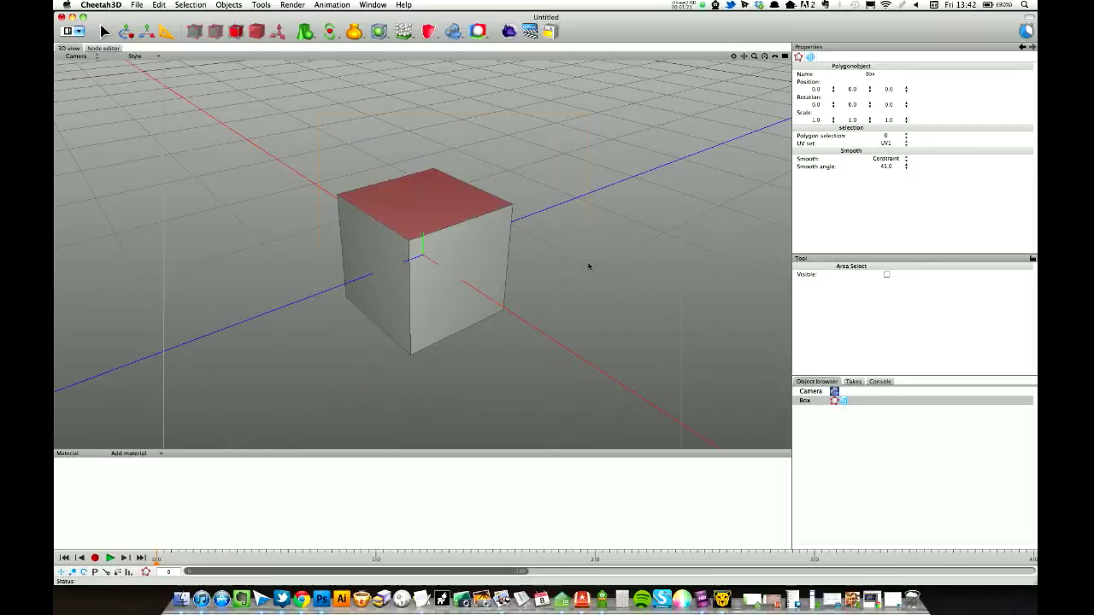
{"action": "key", "text": "w"}
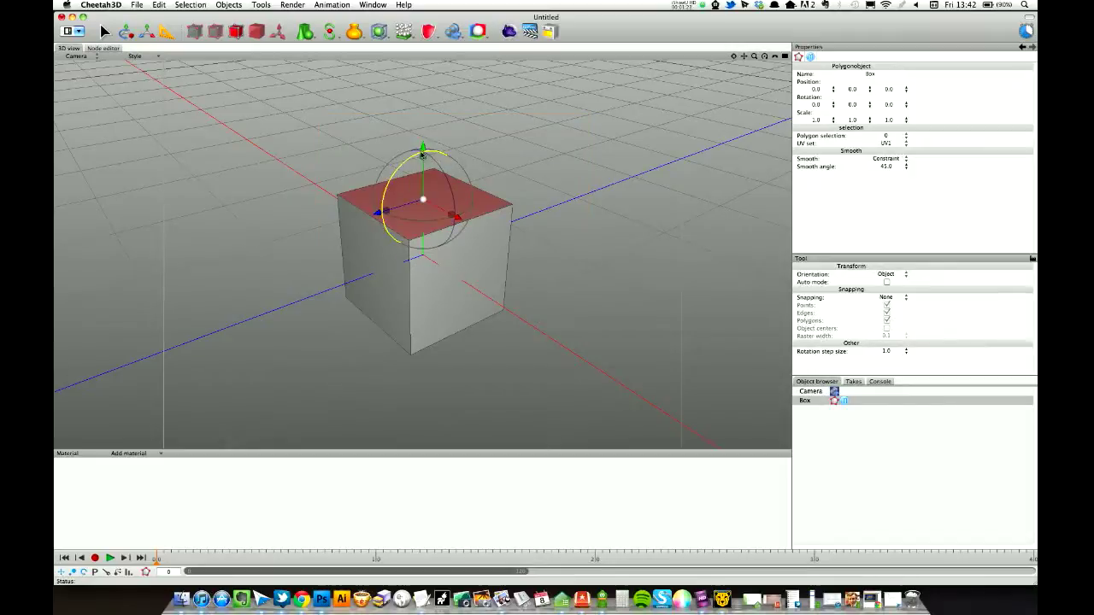
{"action": "mouse_move", "coordinate": [422, 149]}
{"action": "left_mouse_down"}
{"action": "mouse_move", "coordinate": [420, 261]}
{"action": "mouse_move", "coordinate": [423, 128]}
{"action": "left_mouse_up"}
{"action": "left_click", "coordinate": [544, 233]}
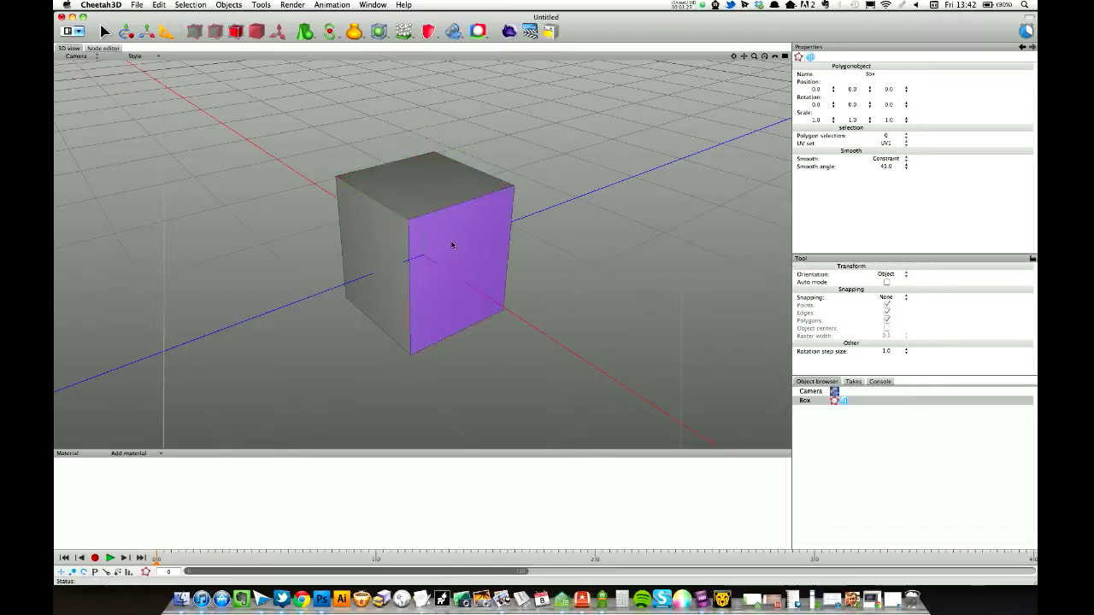
Step: Make a horizontal ring cut around the box, somewhat below the middle of its side faces
{"action": "key", "text": "r"}
{"action": "left_click_drag", "start_coordinate": [410, 276], "coordinate": [410, 305]}
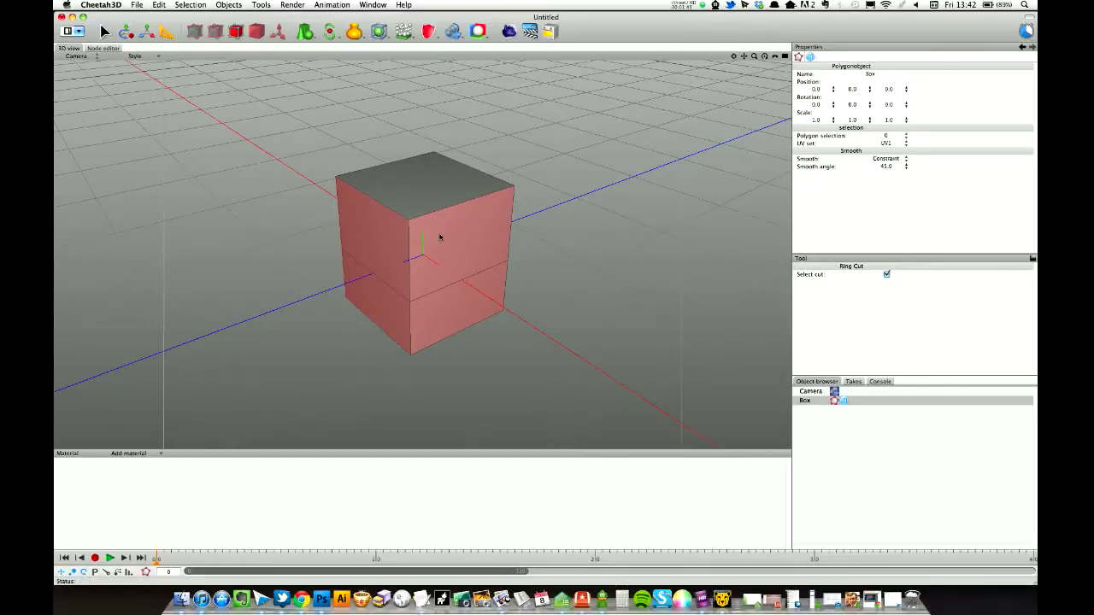
{"action": "key", "text": "space"}
Step: Inset the upper face above the ring cut on the red-axis side and extrude it outward
{"action": "left_click", "coordinate": [470, 240]}
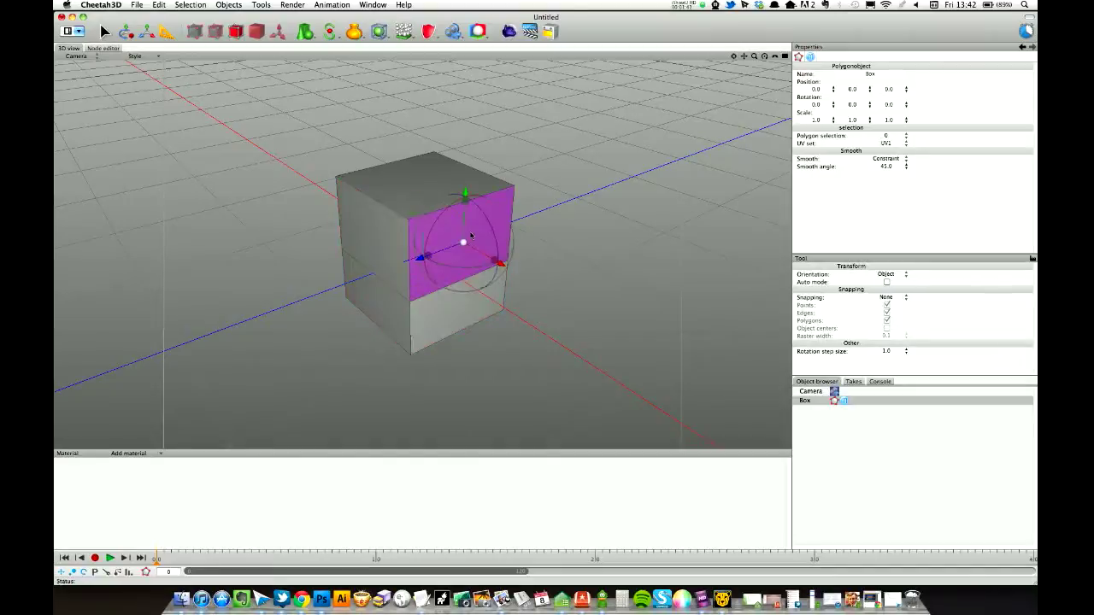
{"action": "key", "text": "i"}
{"action": "left_click_drag", "start_coordinate": [474, 237], "coordinate": [585, 318]}
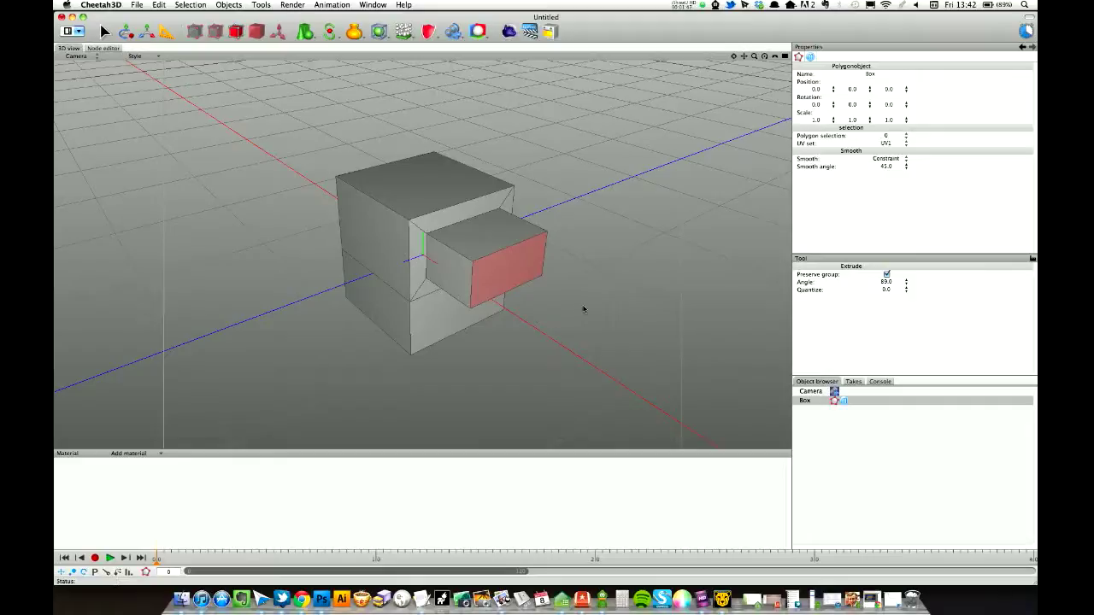
{"action": "key", "text": "space"}
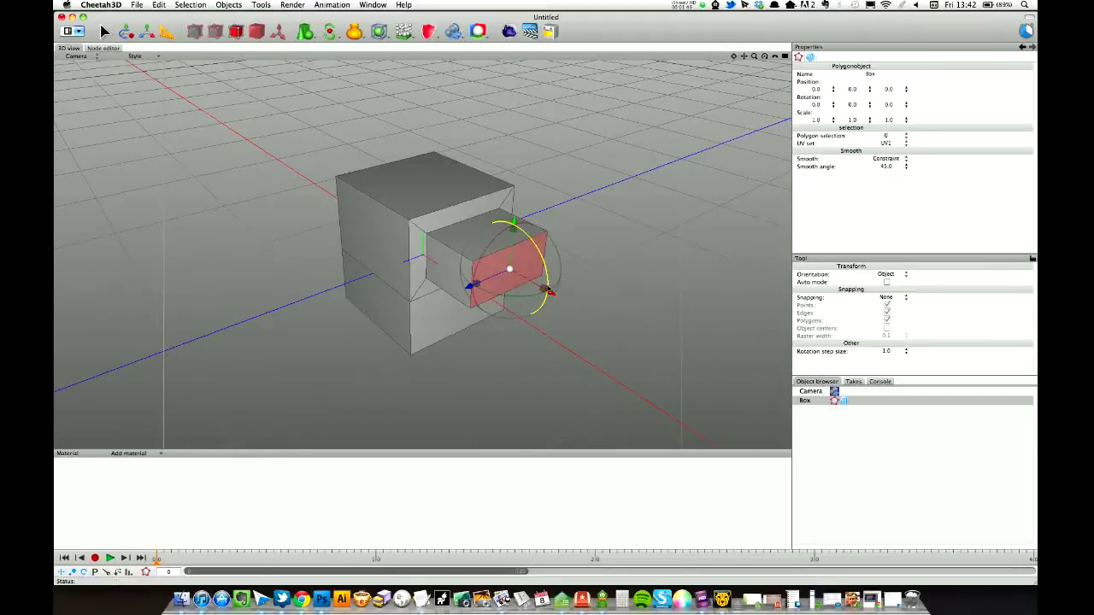
Step: Extend the protruding block outward by a second segment and extrude that segment's top face upward
{"action": "left_click_drag", "start_coordinate": [551, 295], "coordinate": [632, 336]}
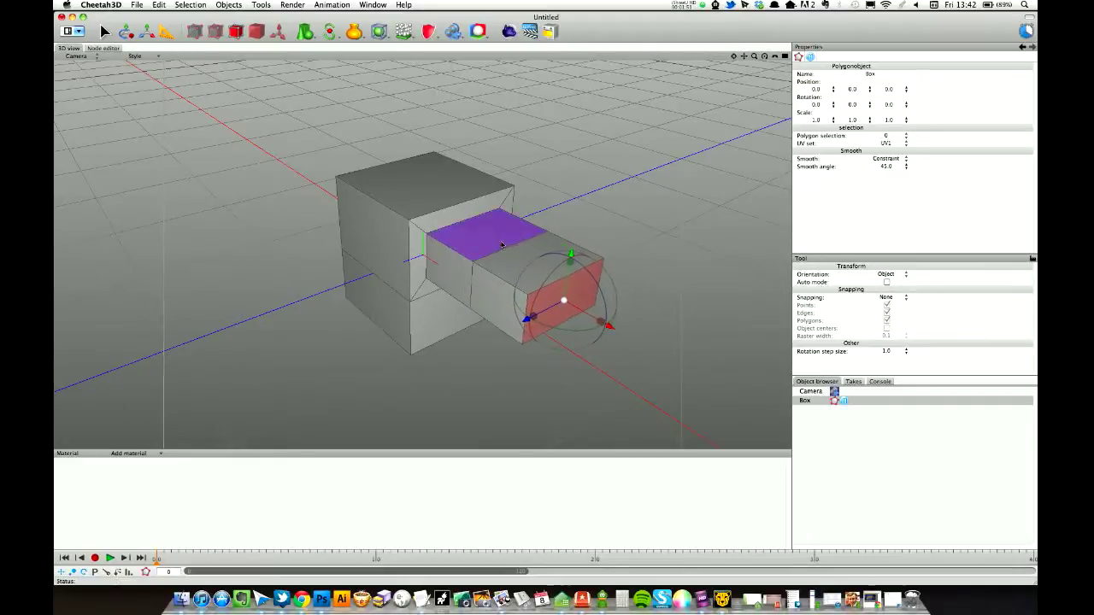
{"action": "left_click", "coordinate": [536, 256]}
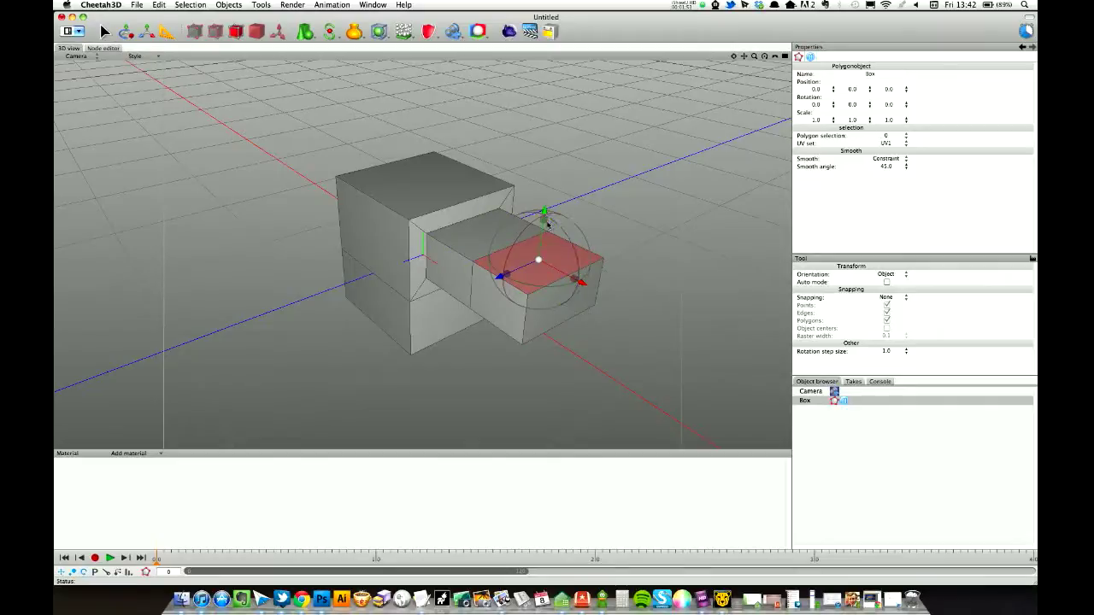
{"action": "left_click_drag", "start_coordinate": [544, 216], "coordinate": [540, 116]}
Step: Undo the extrusions and the inset on the box's red-axis side, back to the box with a single ring cut
{"action": "key", "text": "super+z"}
{"action": "key", "text": "super+z"}
{"action": "key", "text": "super+z"}
{"action": "key", "text": "super+z"}
{"action": "key", "text": "super+z"}
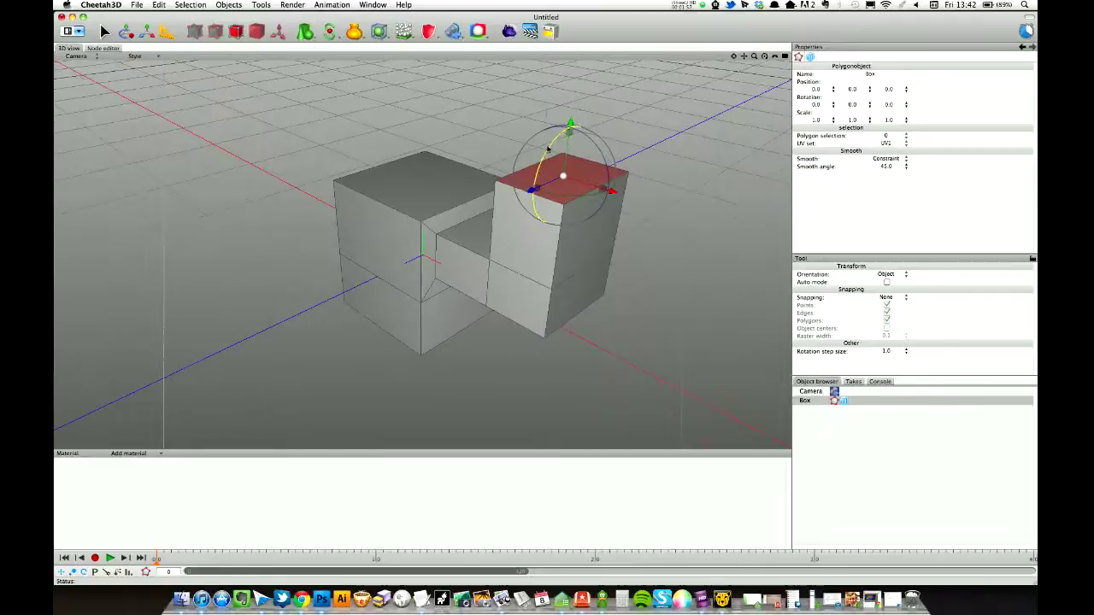
{"action": "key", "text": "super+z"}
{"action": "key", "text": "super+z"}
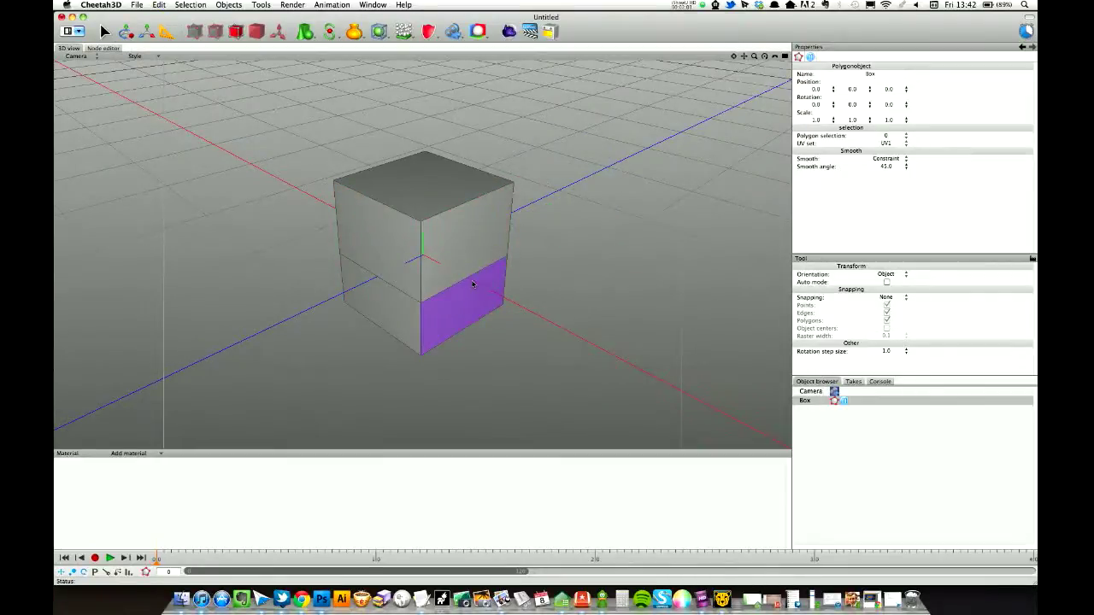
Step: Loop-select the horizontal ring-cut edges around the box in edge mode, after trying Loop Select on its side polygons
{"action": "key", "text": "l"}
{"action": "left_click", "coordinate": [461, 283]}
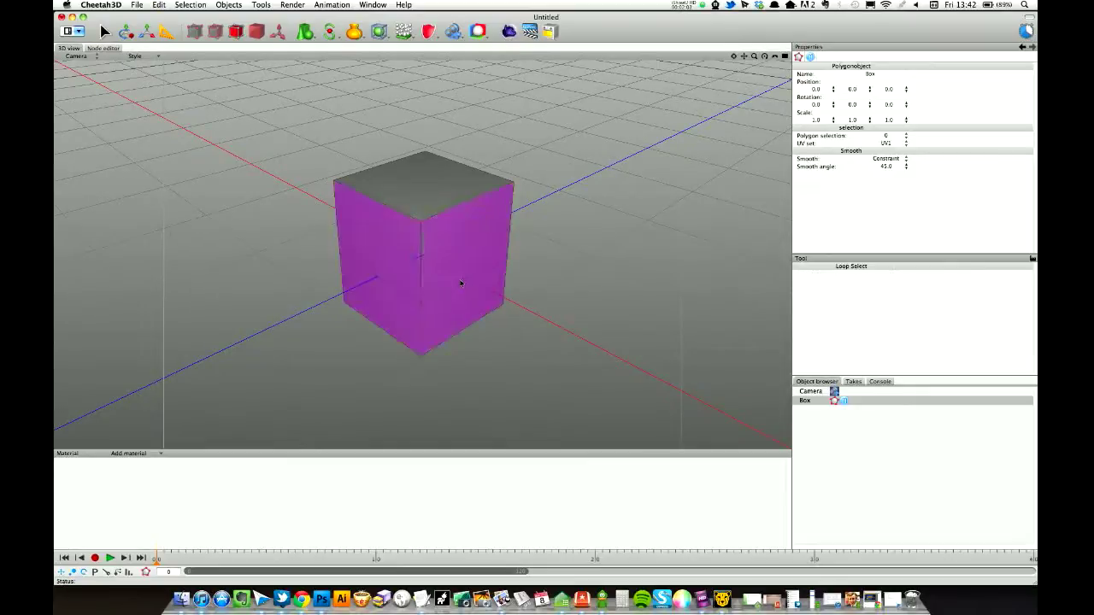
{"action": "left_click", "coordinate": [443, 219]}
{"action": "key", "text": "Return"}
{"action": "key", "text": "Return"}
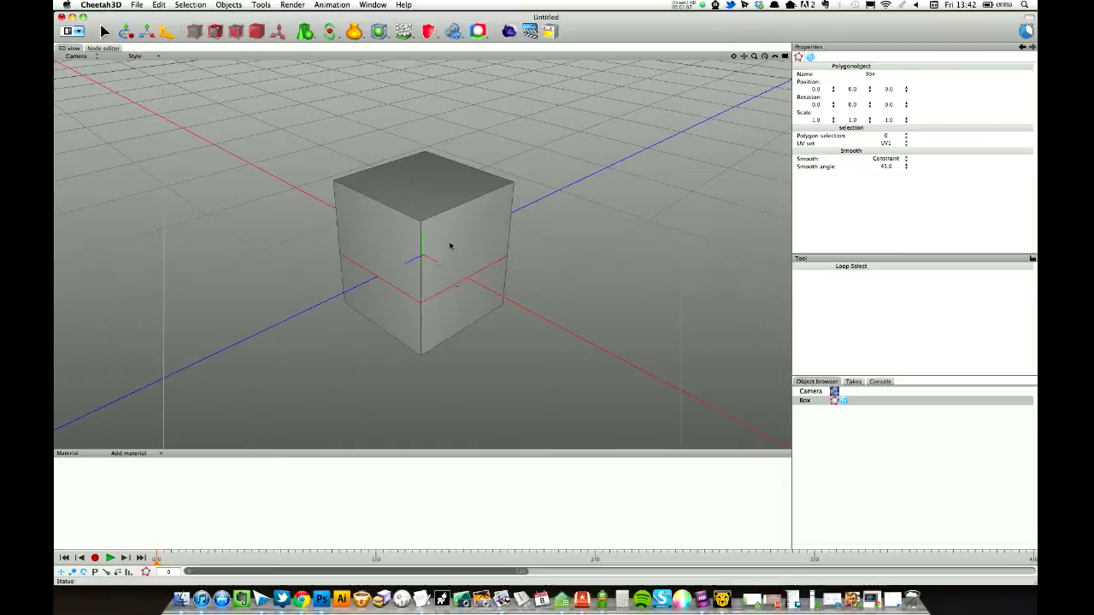
Step: Add two horizontal ring cuts around the box, one above and one below the existing cut
{"action": "key", "text": "k"}
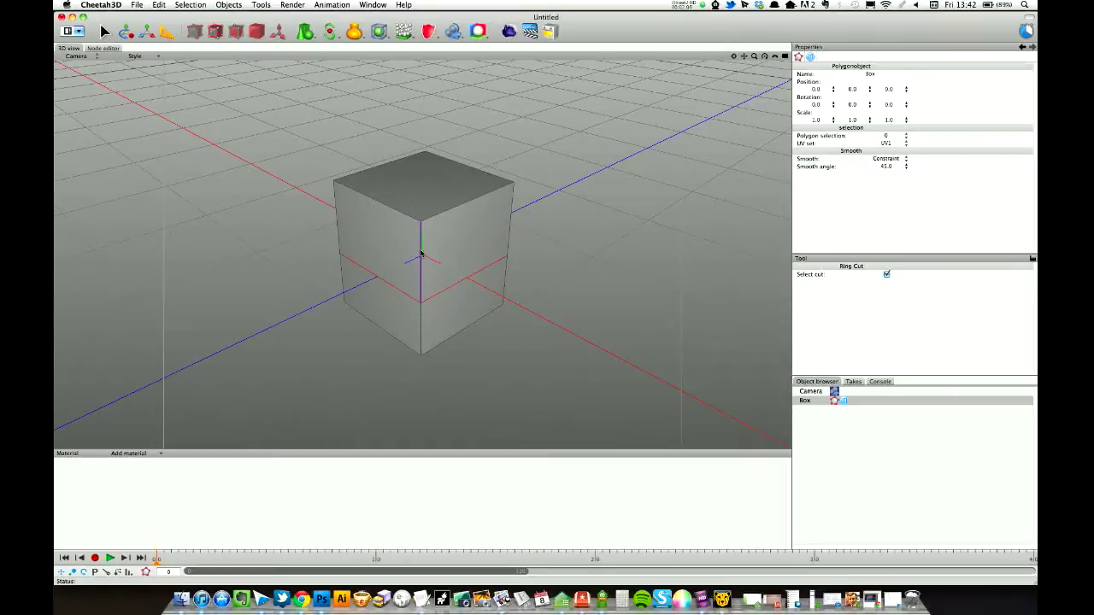
{"action": "left_click", "coordinate": [422, 258]}
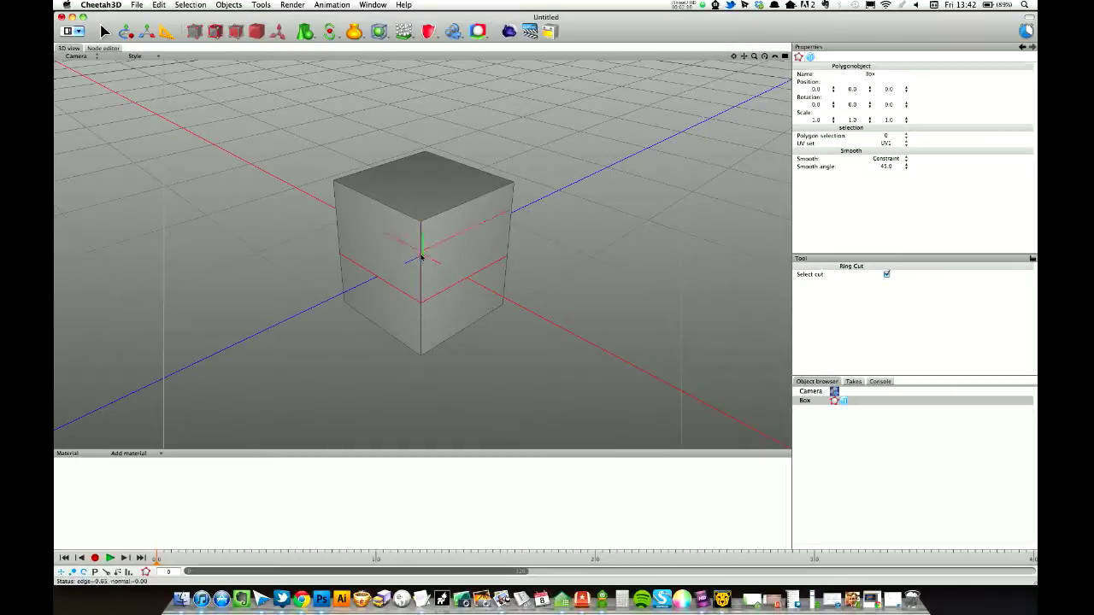
{"action": "left_click", "coordinate": [420, 326]}
Step: Try Ring Select on the box's parallel horizontal edges and clear the selection
{"action": "key", "text": "r"}
{"action": "left_click", "coordinate": [470, 278]}
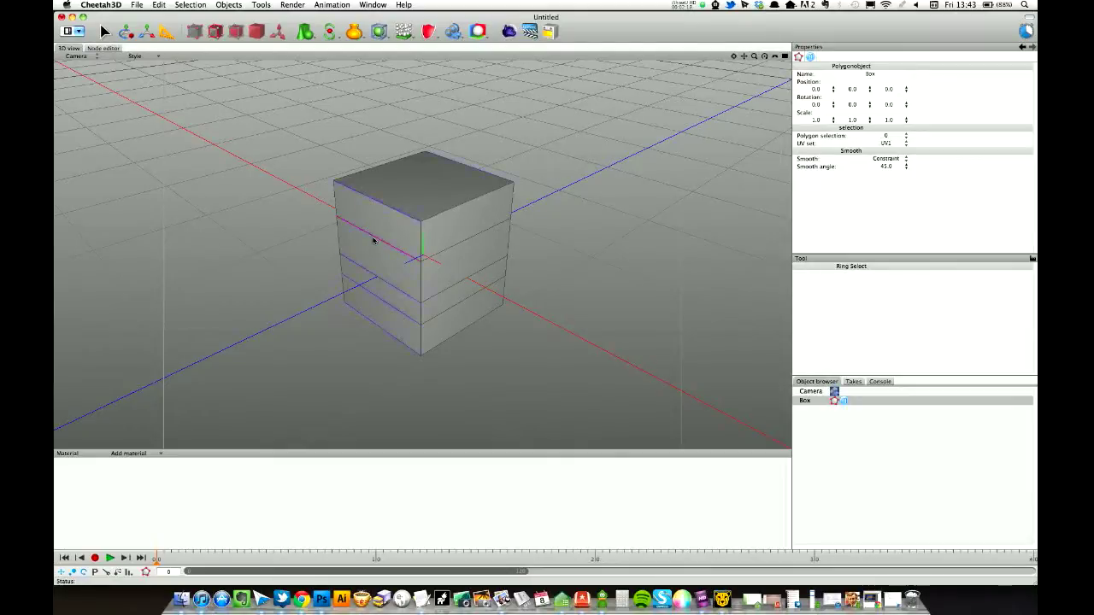
{"action": "right_click", "coordinate": [623, 156]}
{"action": "left_click", "coordinate": [615, 164]}
{"action": "middle_click_drag", "start_coordinate": [569, 159], "coordinate": [546, 242]}
{"action": "middle_click_drag", "start_coordinate": [483, 251], "coordinate": [413, 248]}
Step: Examine the command shortcuts in the keyboard preferences, from the modelling tools to the selection mode commands
{"action": "left_click", "coordinate": [111, 7]}
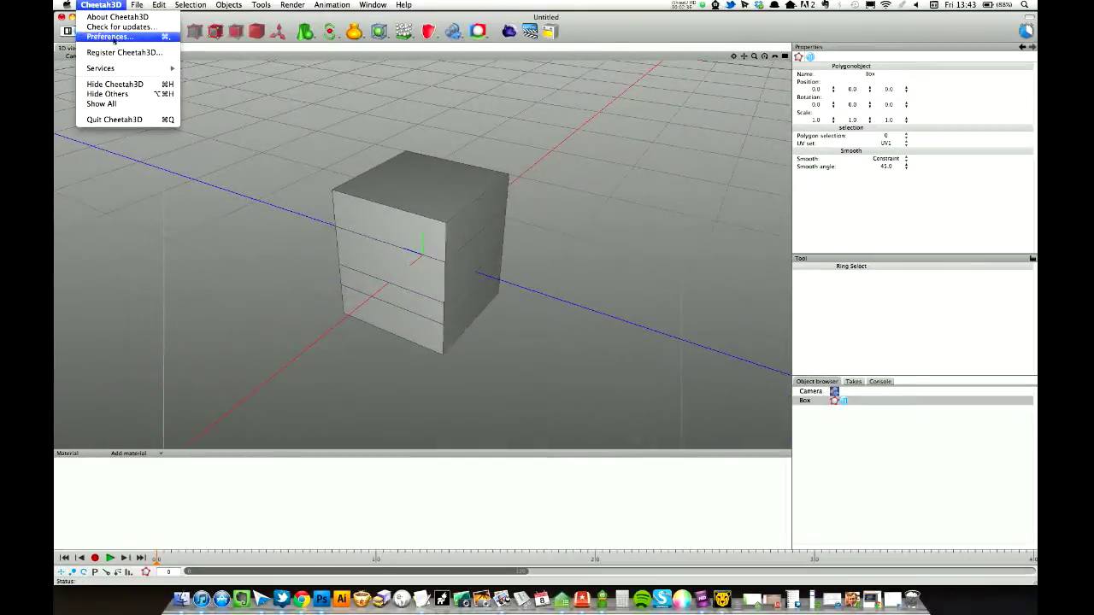
{"action": "left_click", "coordinate": [113, 38]}
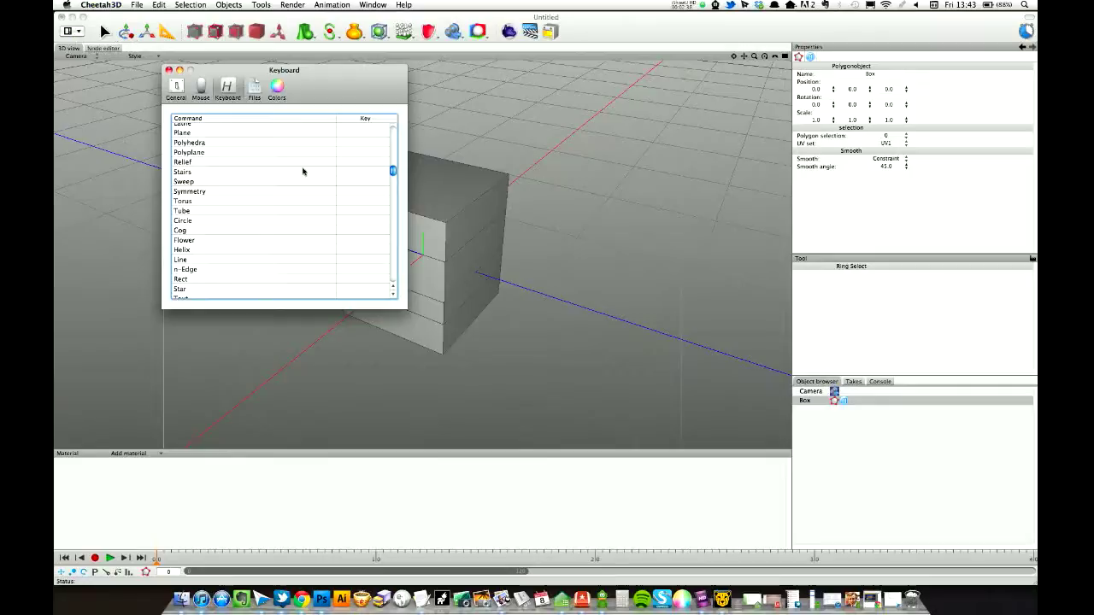
{"action": "scroll", "coordinate": [302, 168], "scroll_direction": "up", "scroll_amount": 3}
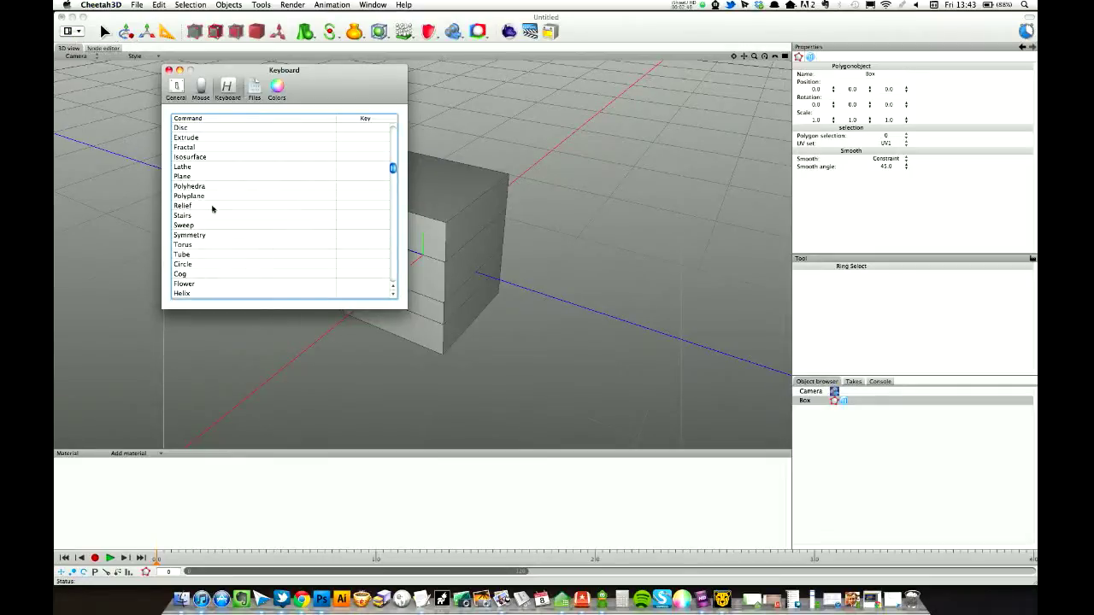
{"action": "scroll", "coordinate": [227, 212], "scroll_direction": "down", "scroll_amount": 10}
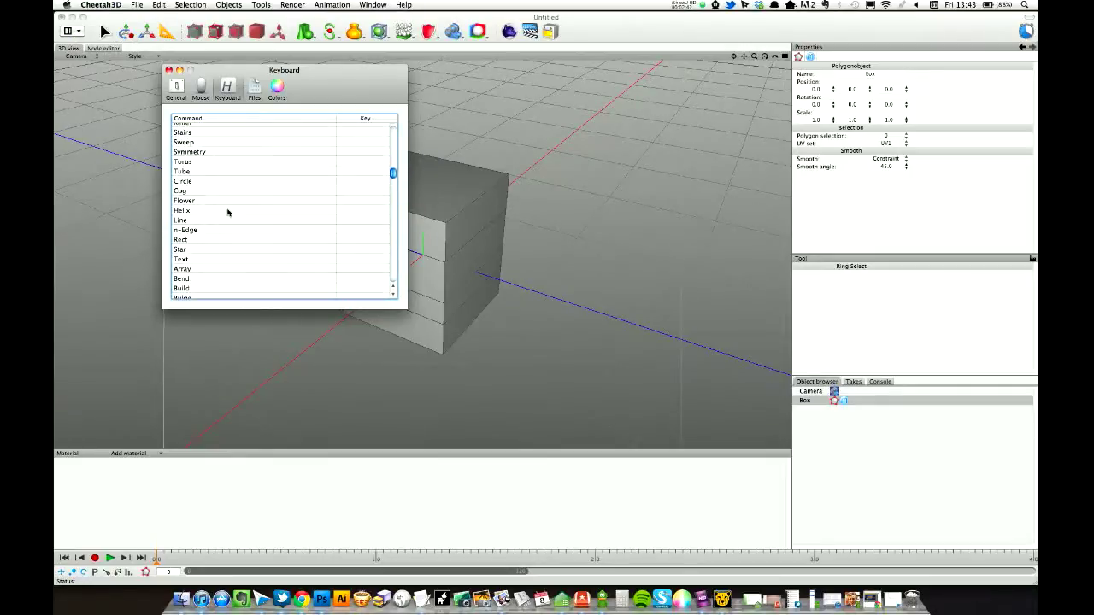
{"action": "scroll", "coordinate": [227, 212], "scroll_direction": "down", "scroll_amount": 1}
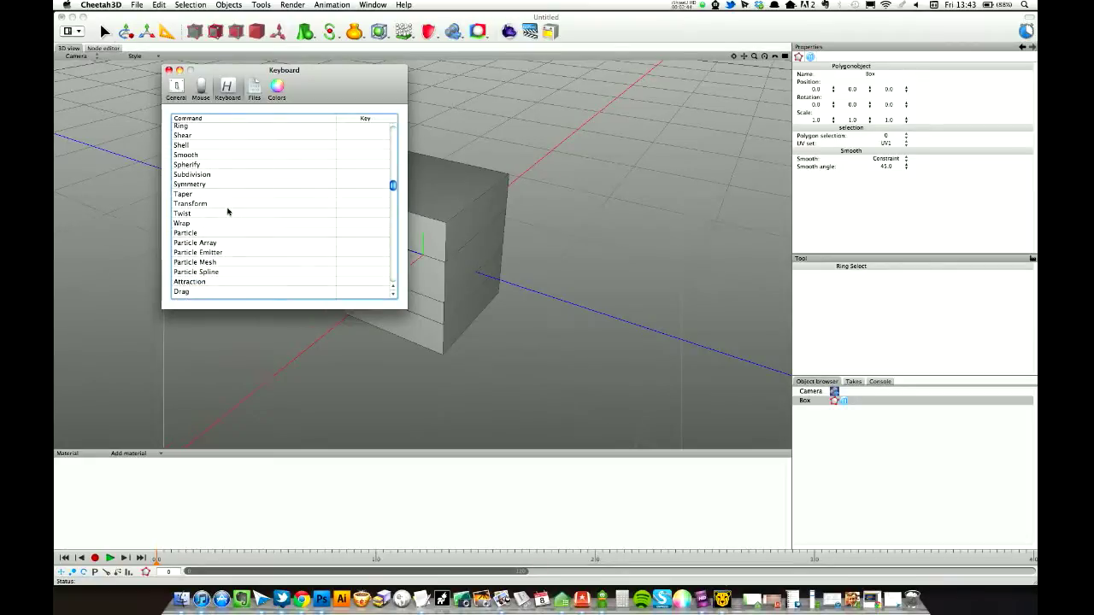
{"action": "scroll", "coordinate": [230, 200], "scroll_direction": "down", "scroll_amount": 2}
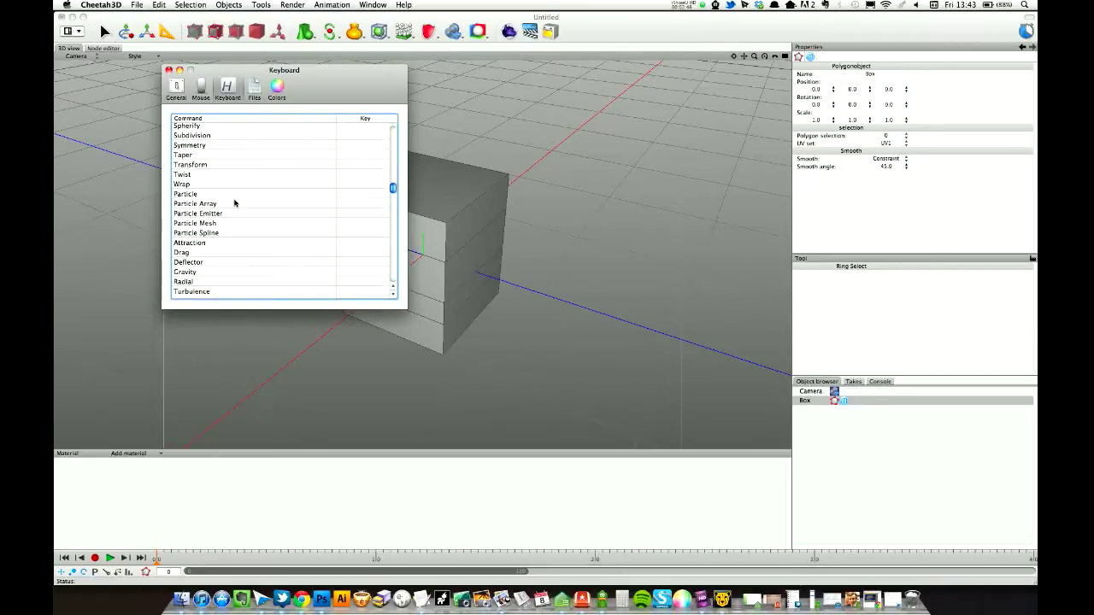
{"action": "scroll", "coordinate": [234, 202], "scroll_direction": "down", "scroll_amount": 15}
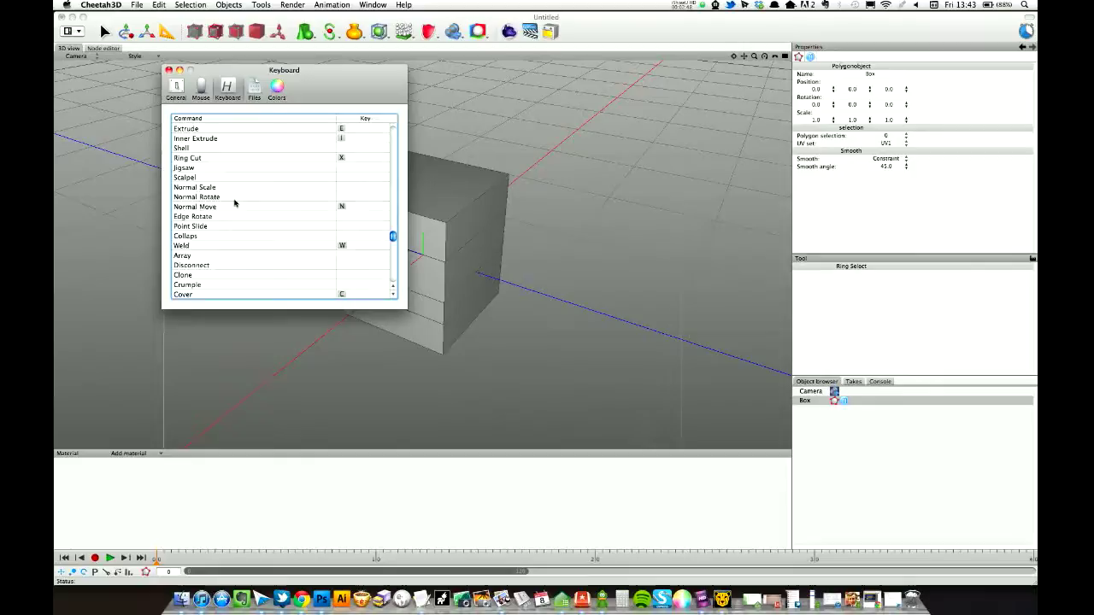
{"action": "scroll", "coordinate": [235, 203], "scroll_direction": "down", "scroll_amount": 10}
{"action": "scroll", "coordinate": [235, 204], "scroll_direction": "up", "scroll_amount": 12}
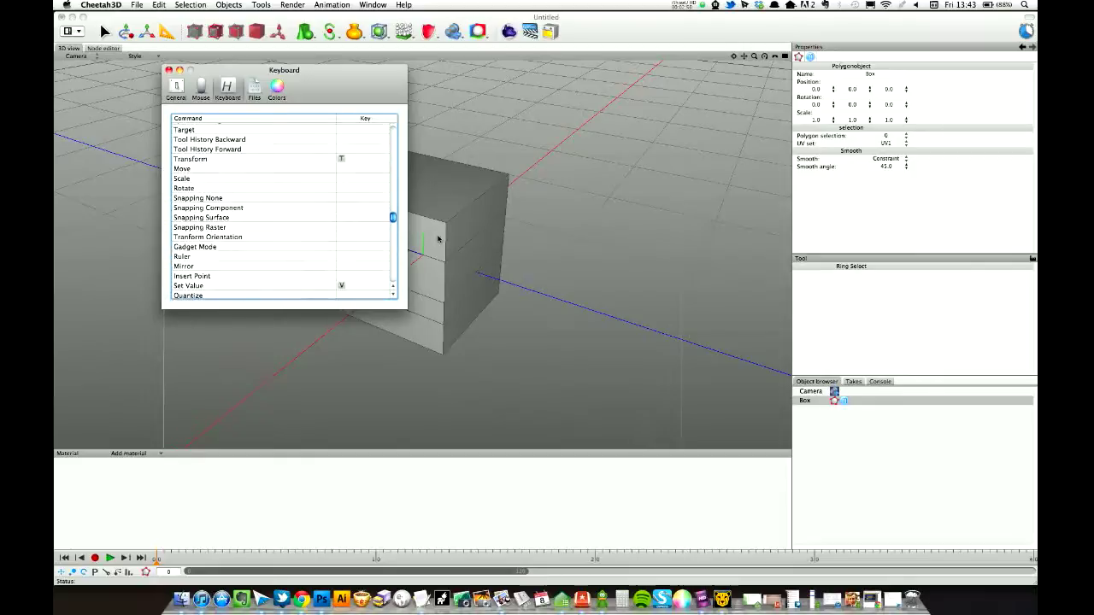
{"action": "left_click_drag", "start_coordinate": [393, 218], "coordinate": [367, 62]}
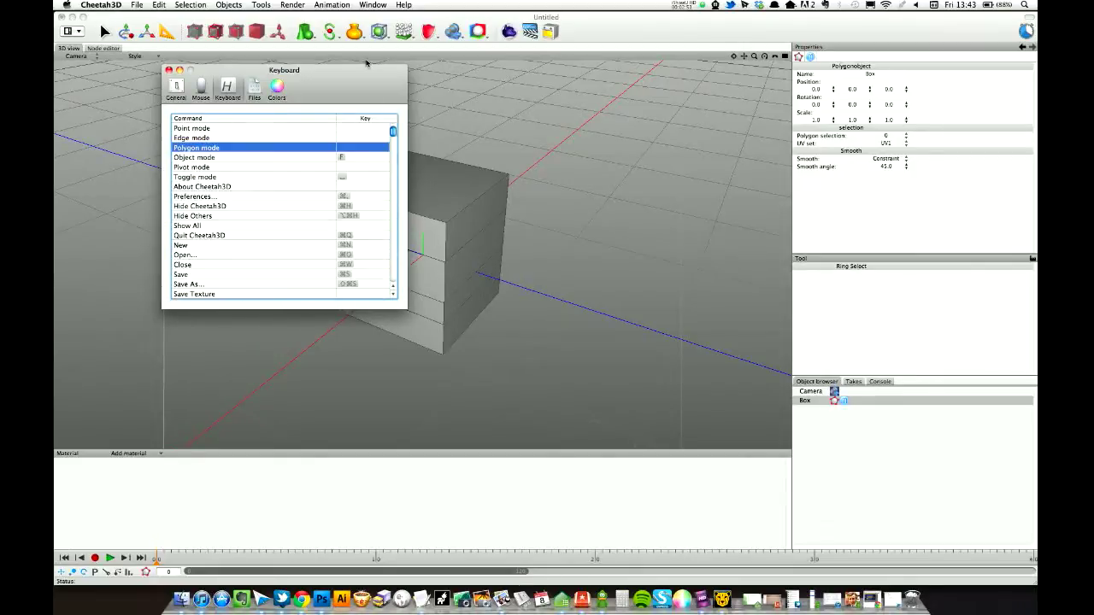